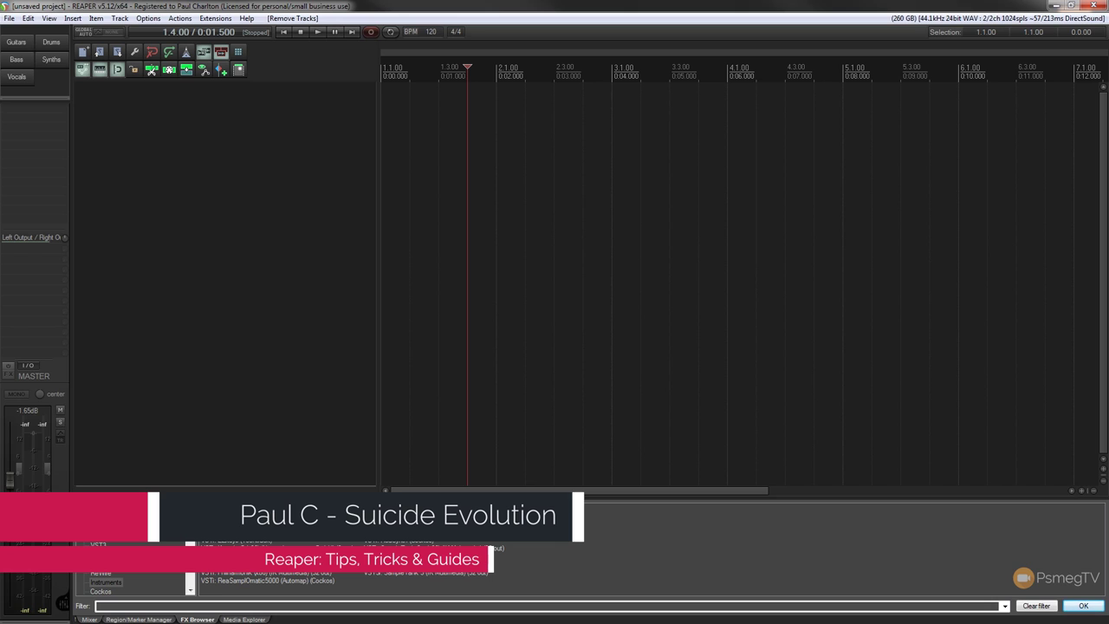
- Enlarge the FX Browser and drag Superior Drummer 2 from the Toontrack folder into the track area
{"action": "left_click_drag", "start_coordinate": [338, 495], "coordinate": [338, 279]}
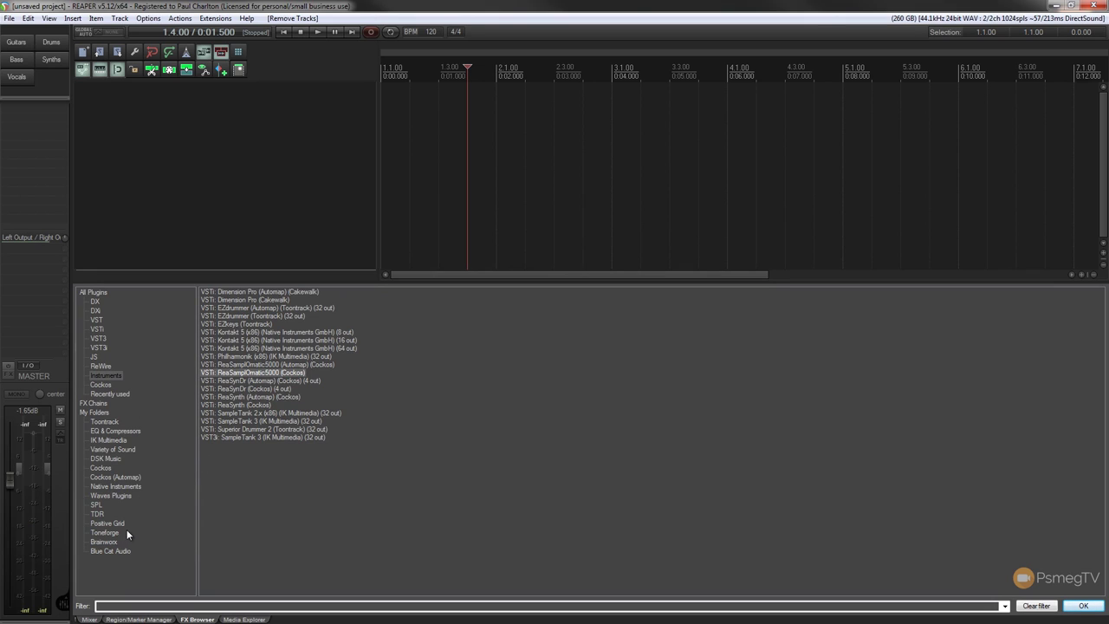
{"action": "left_click", "coordinate": [109, 422]}
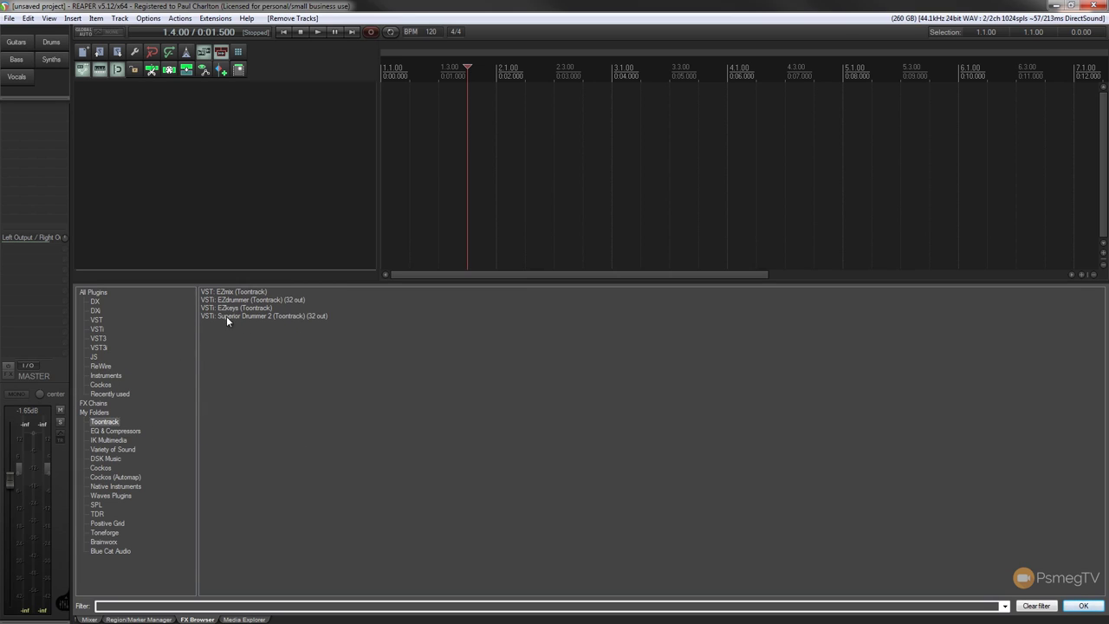
{"action": "mouse_move", "coordinate": [240, 317]}
{"action": "left_mouse_down"}
{"action": "mouse_move", "coordinate": [180, 141]}
{"action": "mouse_move", "coordinate": [147, 123]}
{"action": "left_mouse_up"}
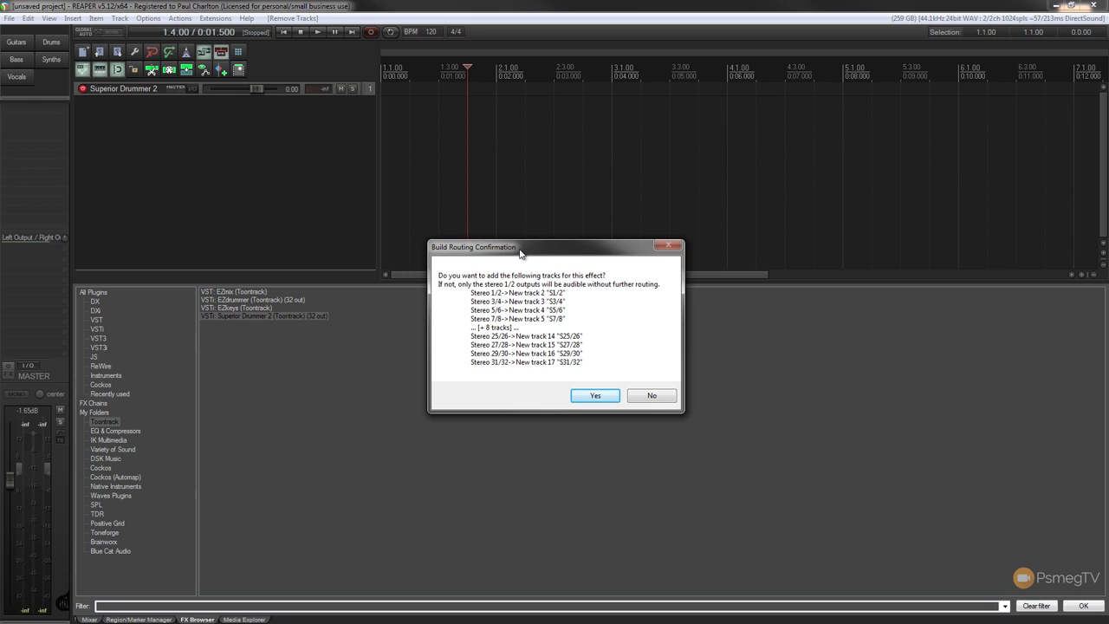
- Accept building the sixteen stereo output tracks, then centre the Superior Drummer window
{"action": "left_click", "coordinate": [593, 397]}
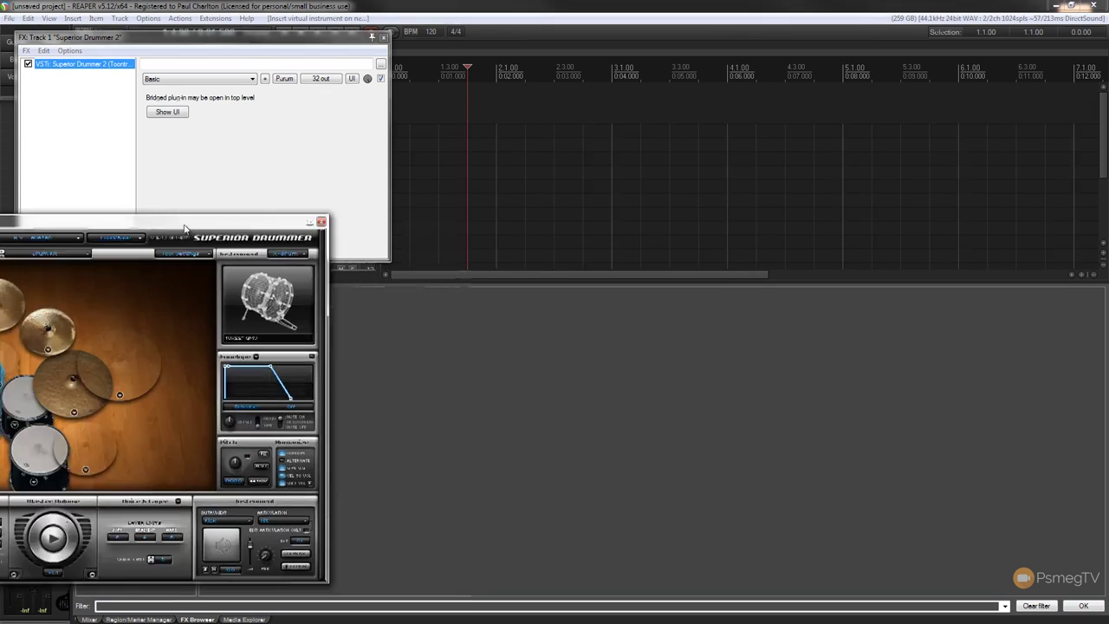
{"action": "left_click_drag", "start_coordinate": [104, 218], "coordinate": [447, 138]}
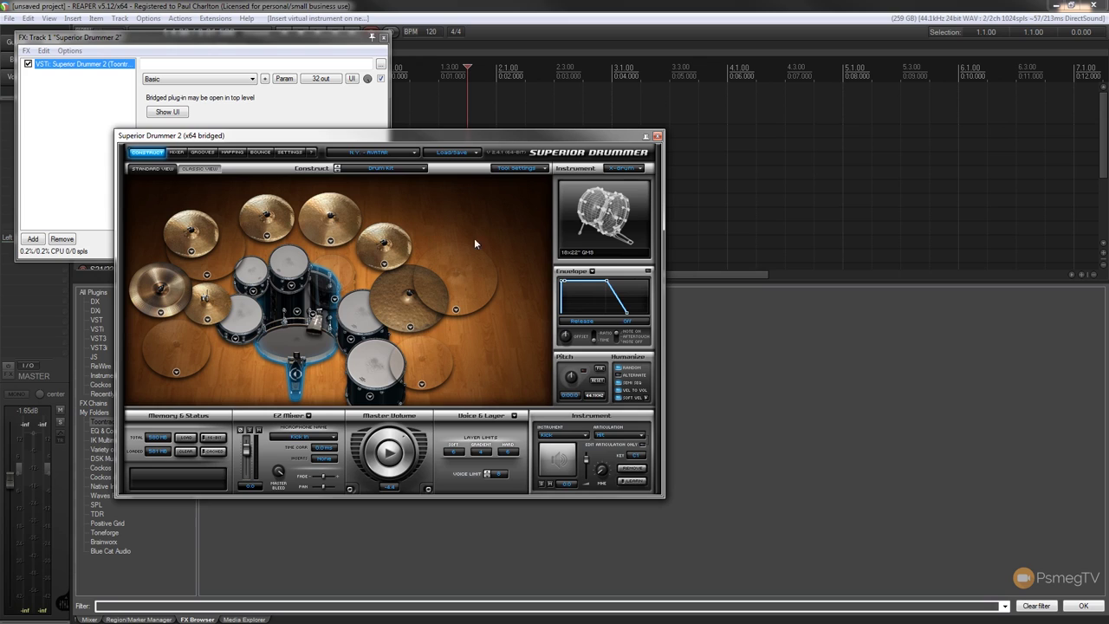
- Load THE METAL FOUNDRY kit and a combined preset in Superior Drummer 2
{"action": "left_click", "coordinate": [415, 152]}
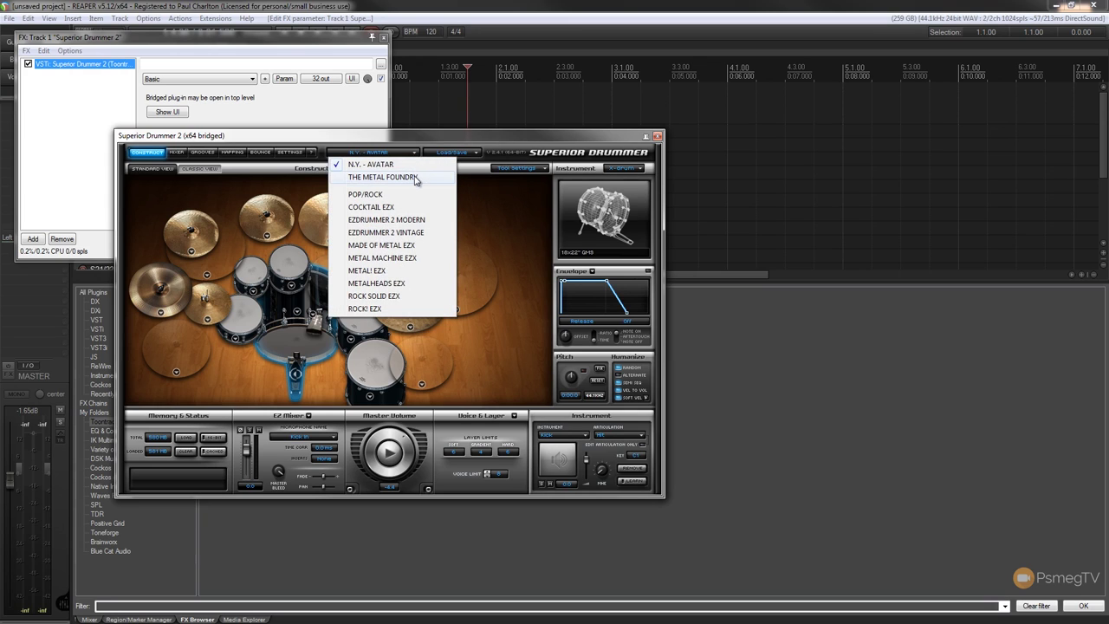
{"action": "left_click", "coordinate": [415, 178]}
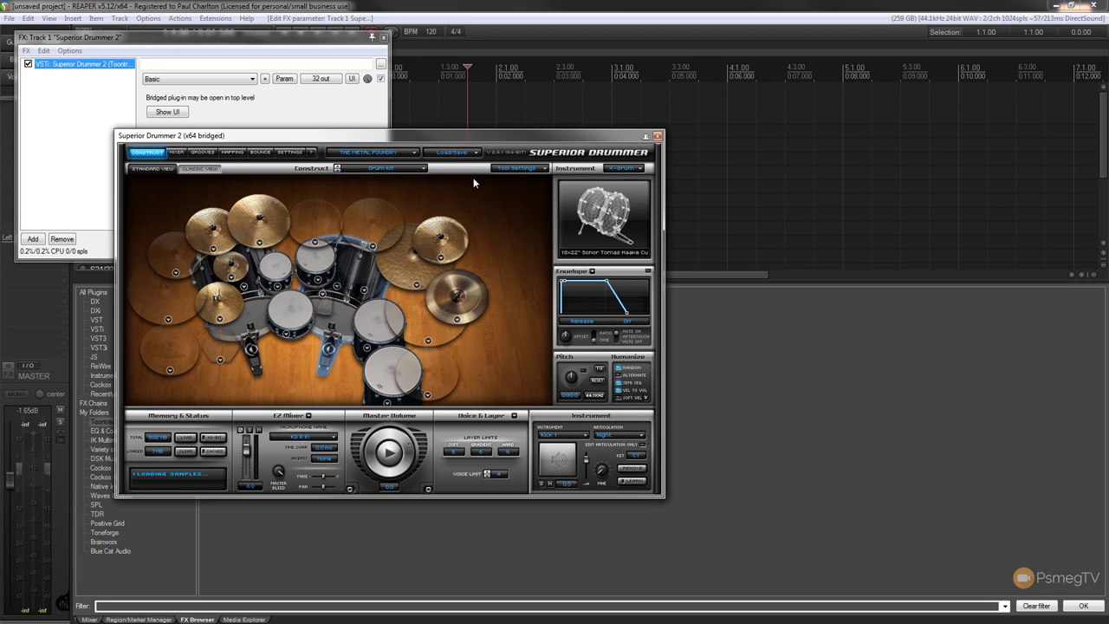
{"action": "left_click", "coordinate": [477, 154]}
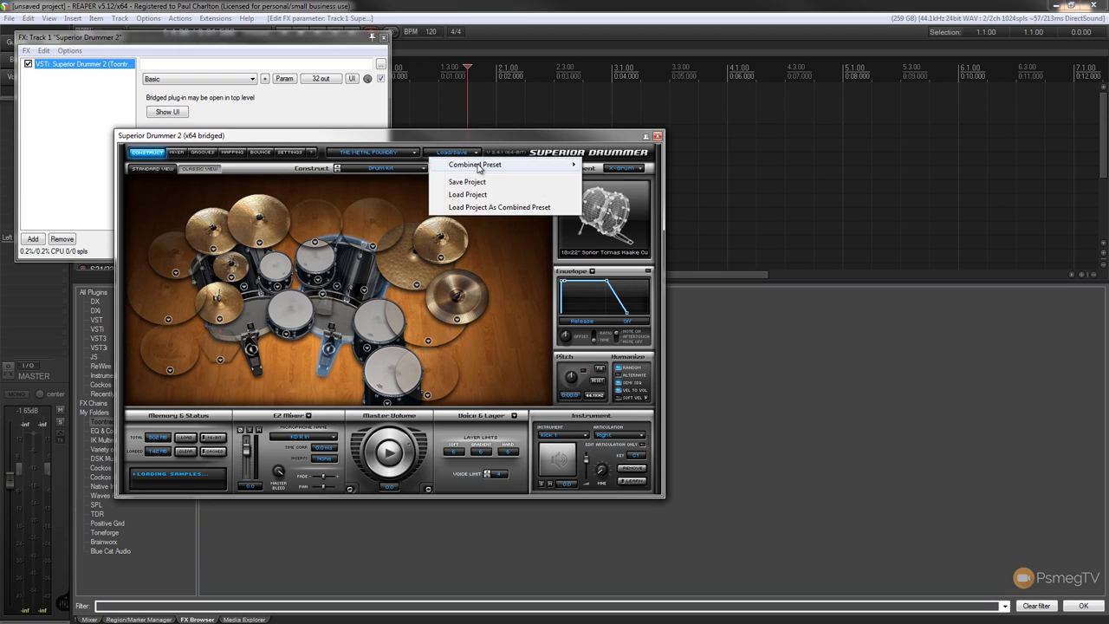
{"action": "mouse_move", "coordinate": [475, 165]}
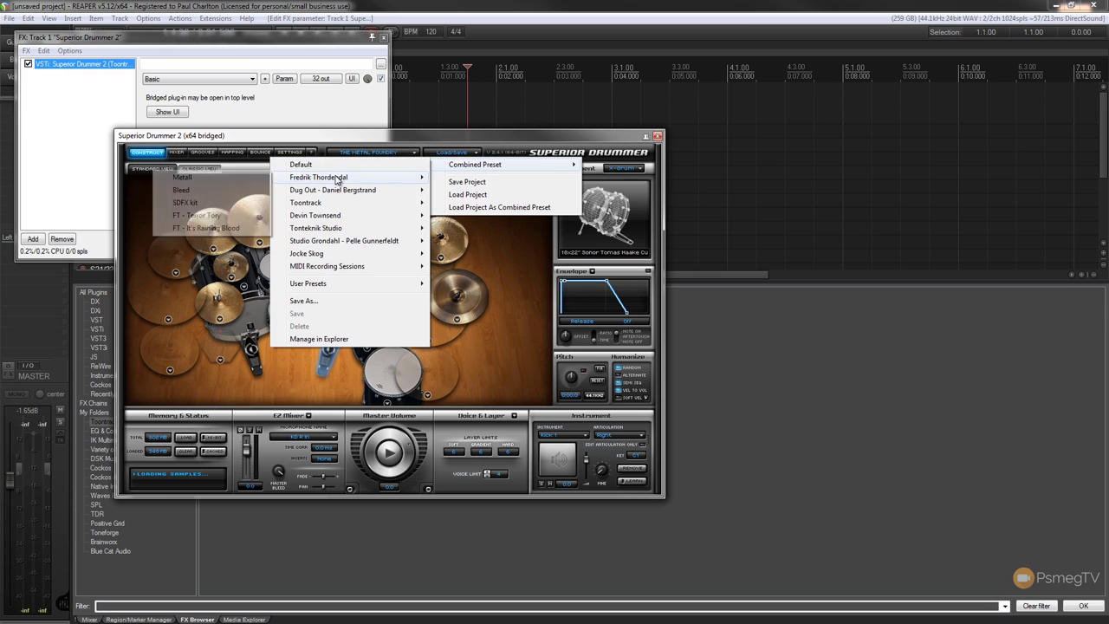
{"action": "mouse_move", "coordinate": [319, 176]}
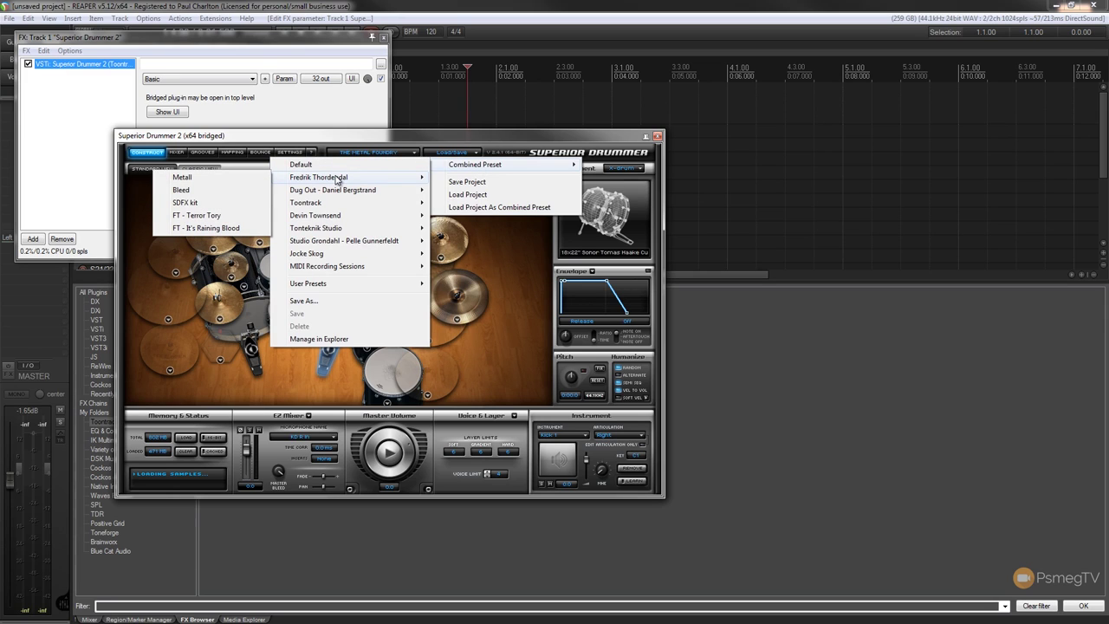
{"action": "left_click", "coordinate": [197, 187]}
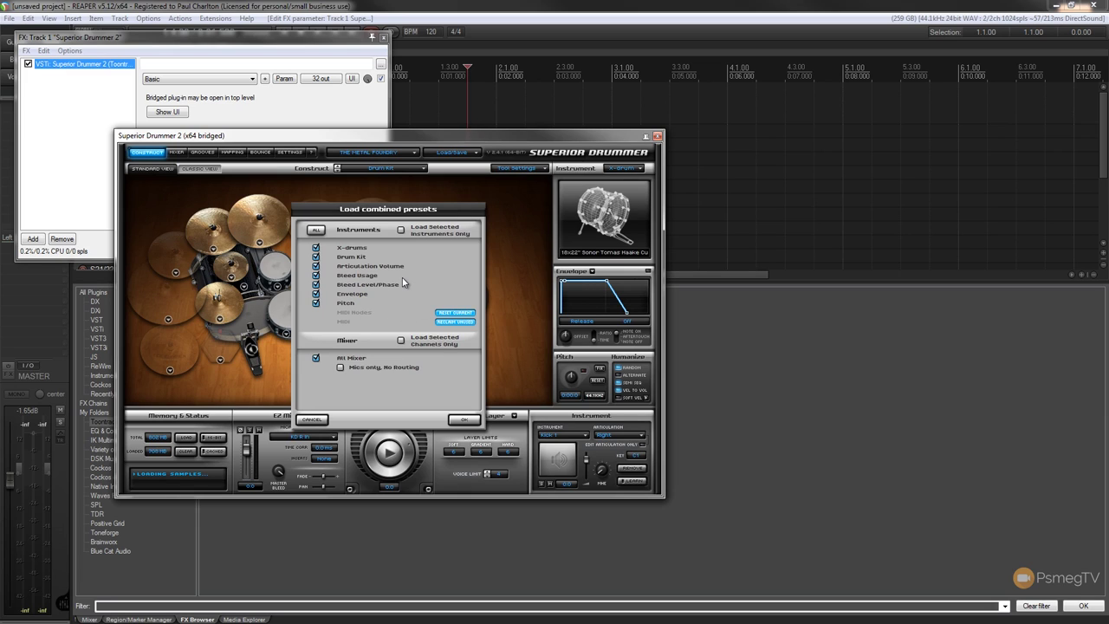
{"action": "left_click", "coordinate": [464, 421]}
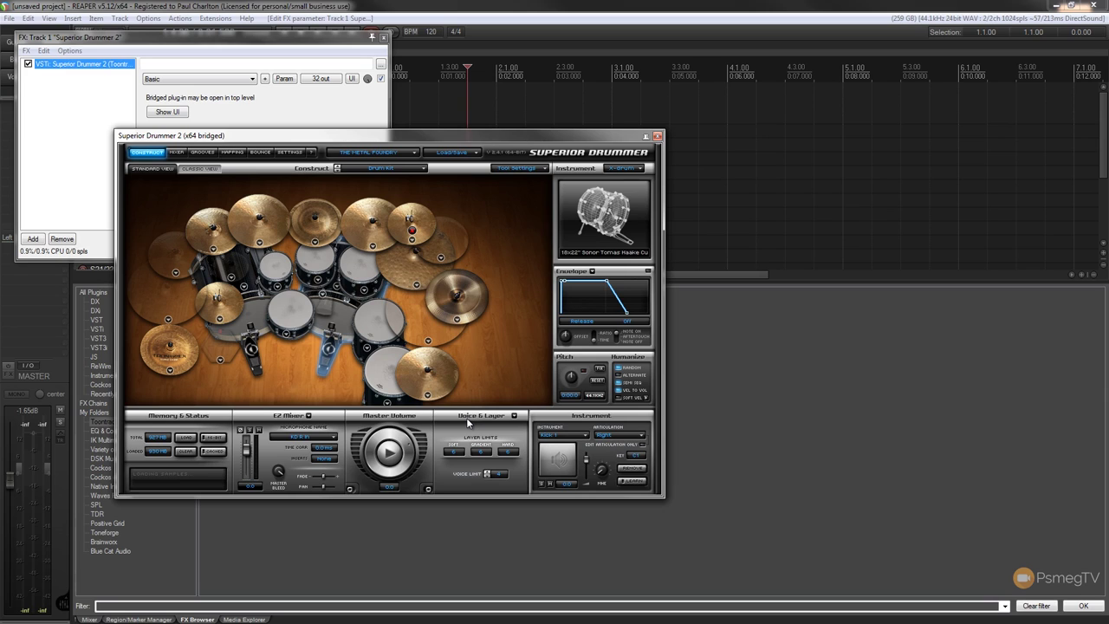
- Move the drummer window aside, close the FX chain, and enlarge the track area to show all seventeen tracks
{"action": "left_click_drag", "start_coordinate": [508, 138], "coordinate": [0, 138]}
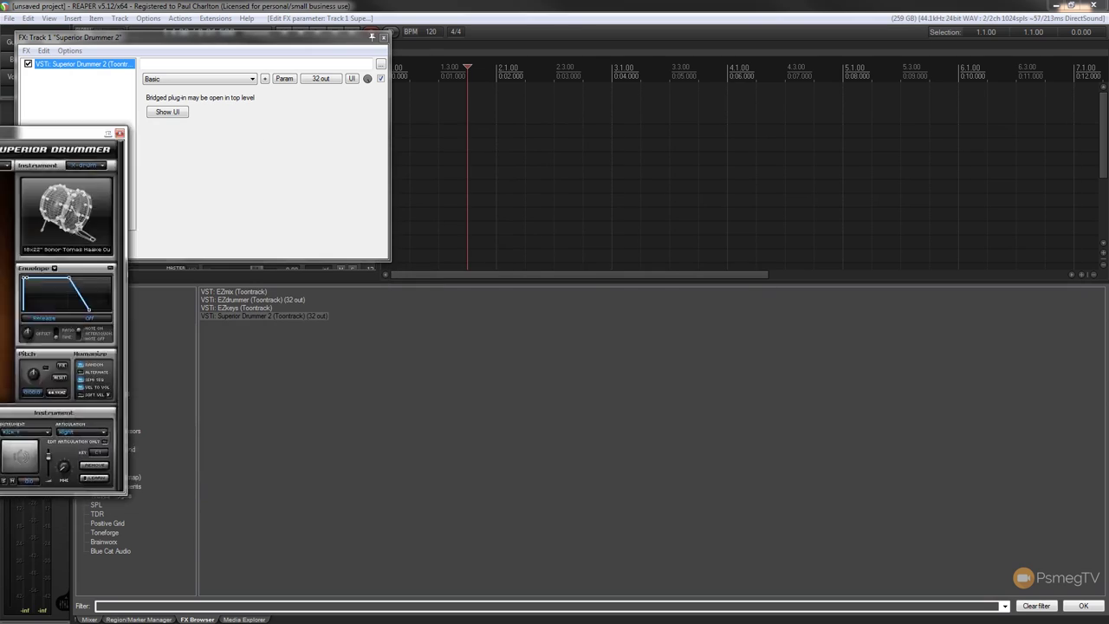
{"action": "left_click", "coordinate": [384, 38]}
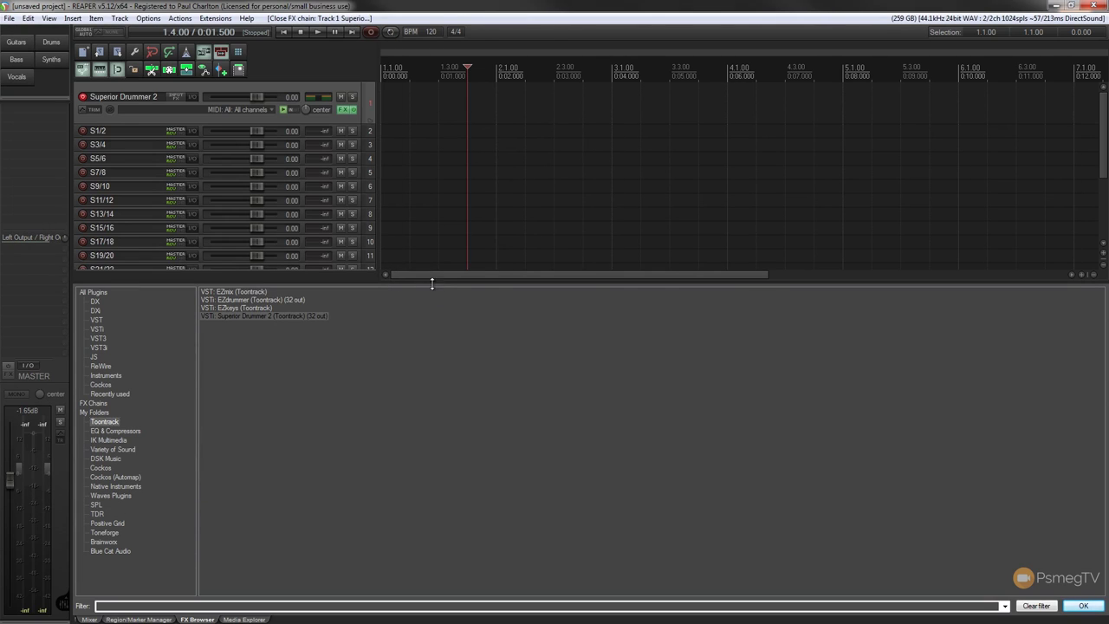
{"action": "left_click_drag", "start_coordinate": [433, 281], "coordinate": [445, 438]}
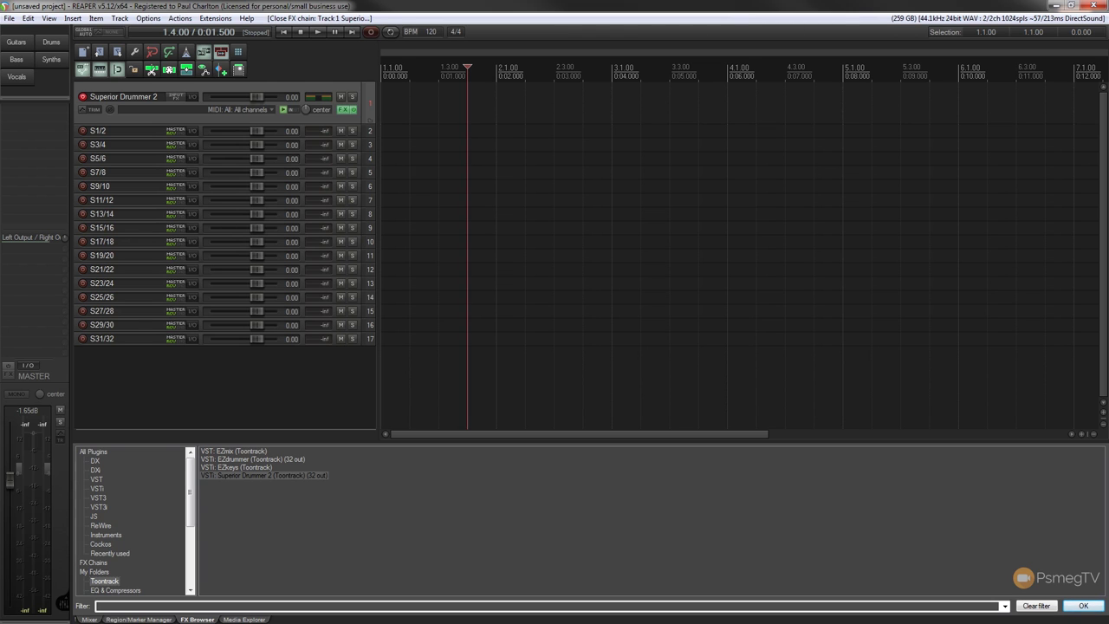
- Set Superior Drummer's mixer outputs to Multichannel so each channel gets its own stereo out
{"action": "left_click", "coordinate": [344, 109]}
{"action": "left_click_drag", "start_coordinate": [563, 102], "coordinate": [737, 64]}
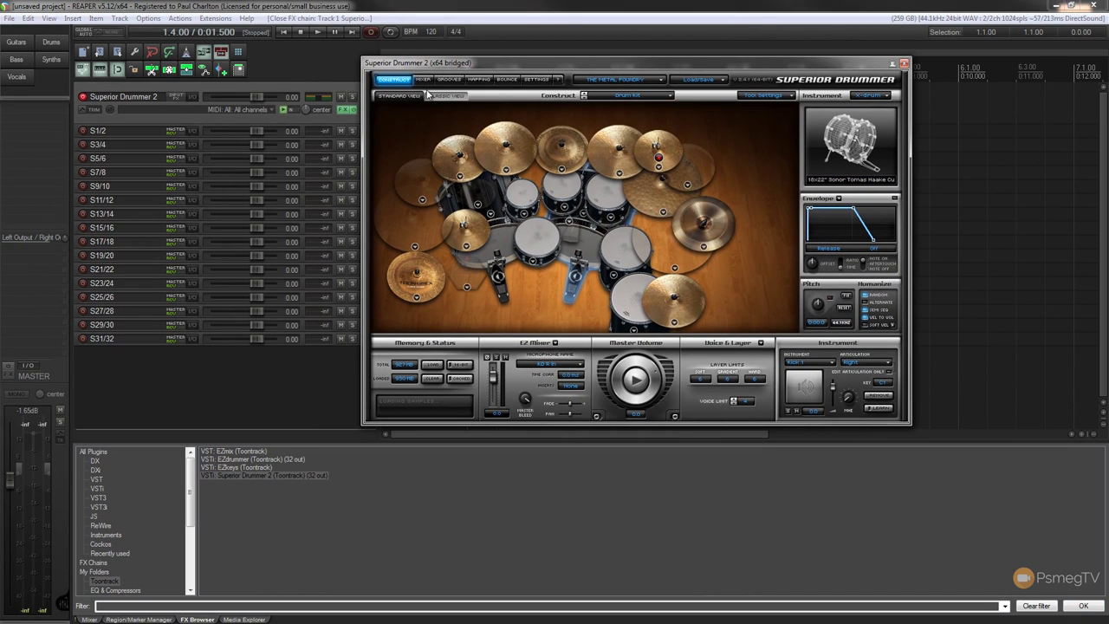
{"action": "left_click", "coordinate": [424, 79]}
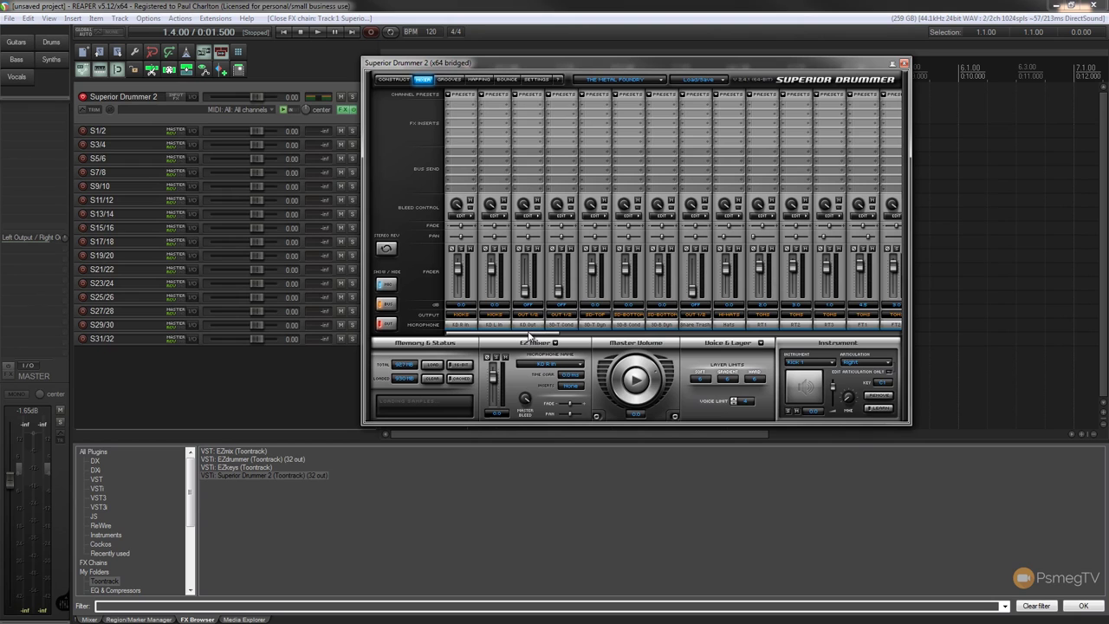
{"action": "mouse_move", "coordinate": [531, 335]}
{"action": "left_mouse_down"}
{"action": "mouse_move", "coordinate": [828, 331]}
{"action": "mouse_move", "coordinate": [522, 343]}
{"action": "left_mouse_up"}
{"action": "left_click", "coordinate": [454, 319]}
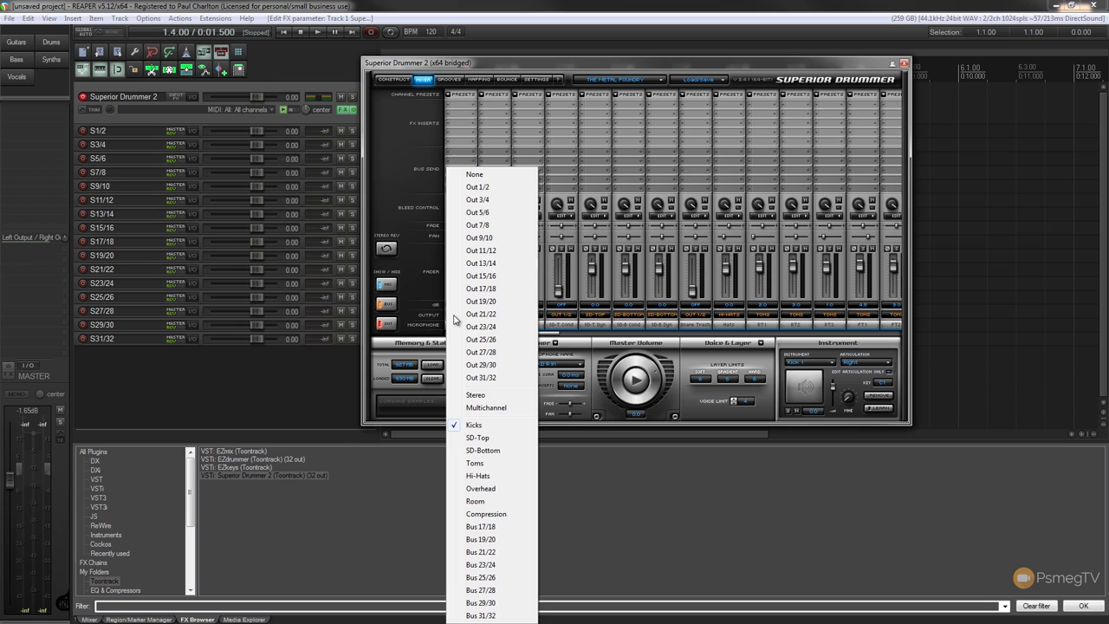
{"action": "left_click", "coordinate": [491, 410]}
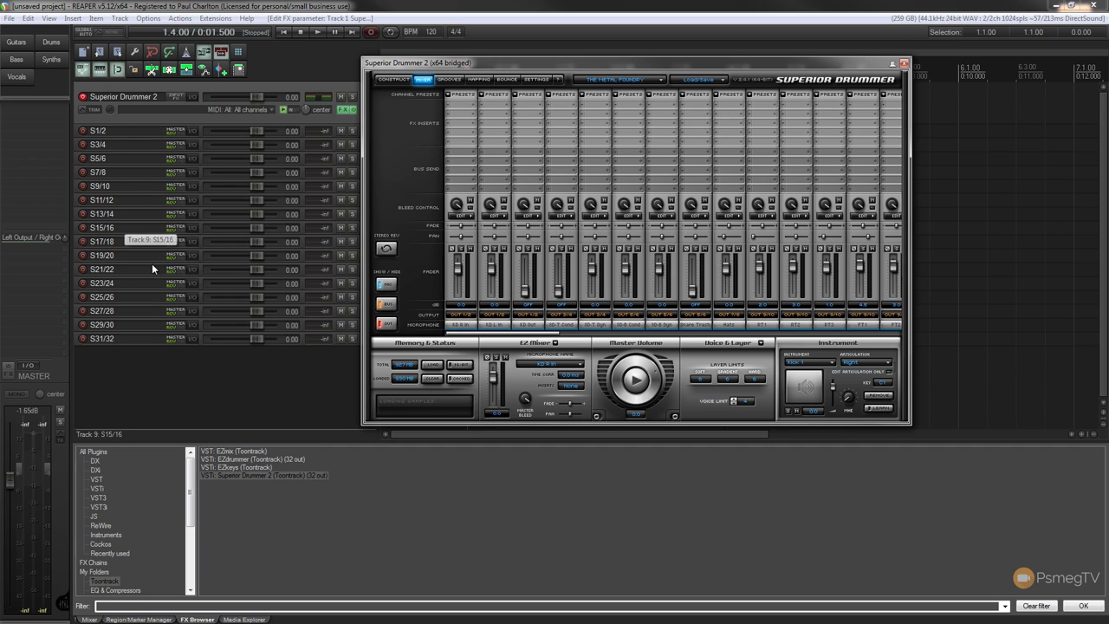
{"action": "left_click_drag", "start_coordinate": [834, 63], "coordinate": [830, 116]}
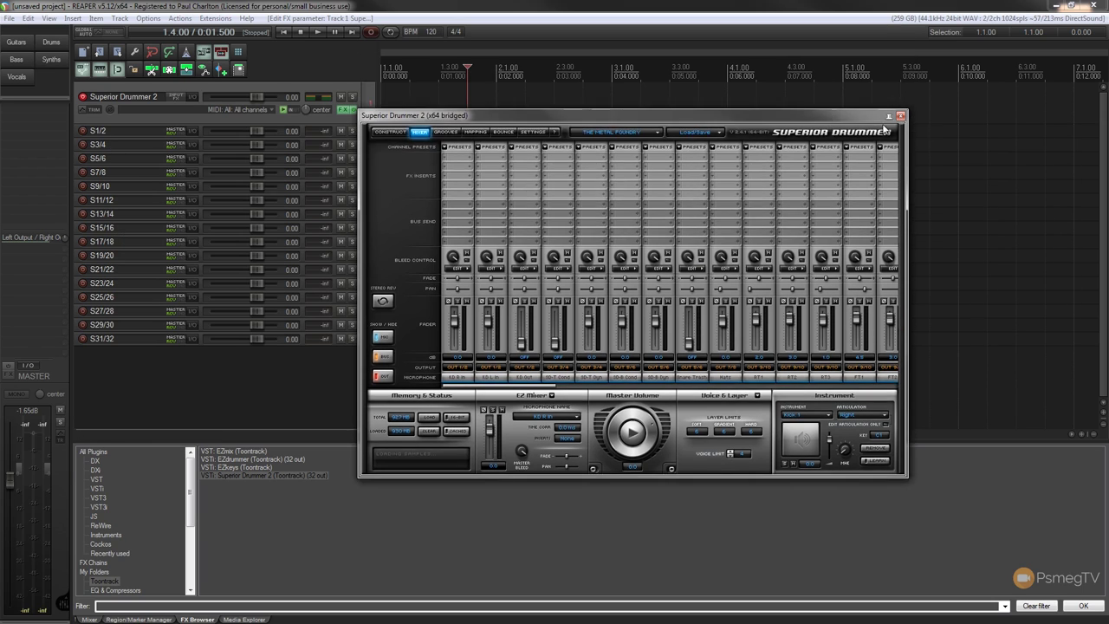
- Add an empty track at the top, make it a folder holding the drum tracks, and select all
{"action": "left_click", "coordinate": [902, 117]}
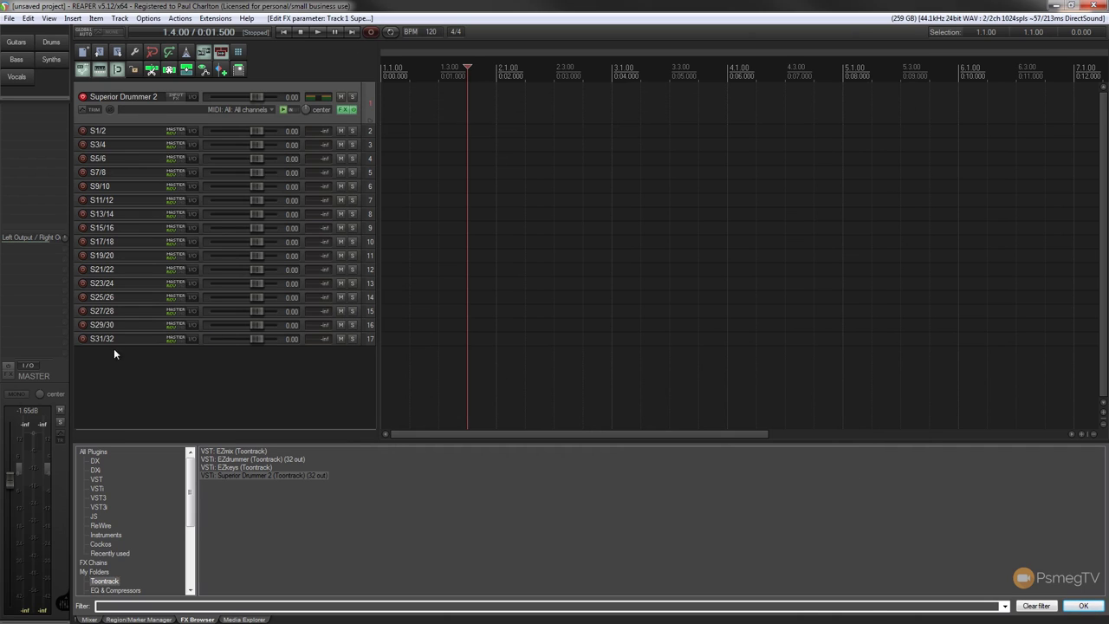
{"action": "left_click", "coordinate": [123, 375]}
{"action": "double_click", "coordinate": [123, 374]}
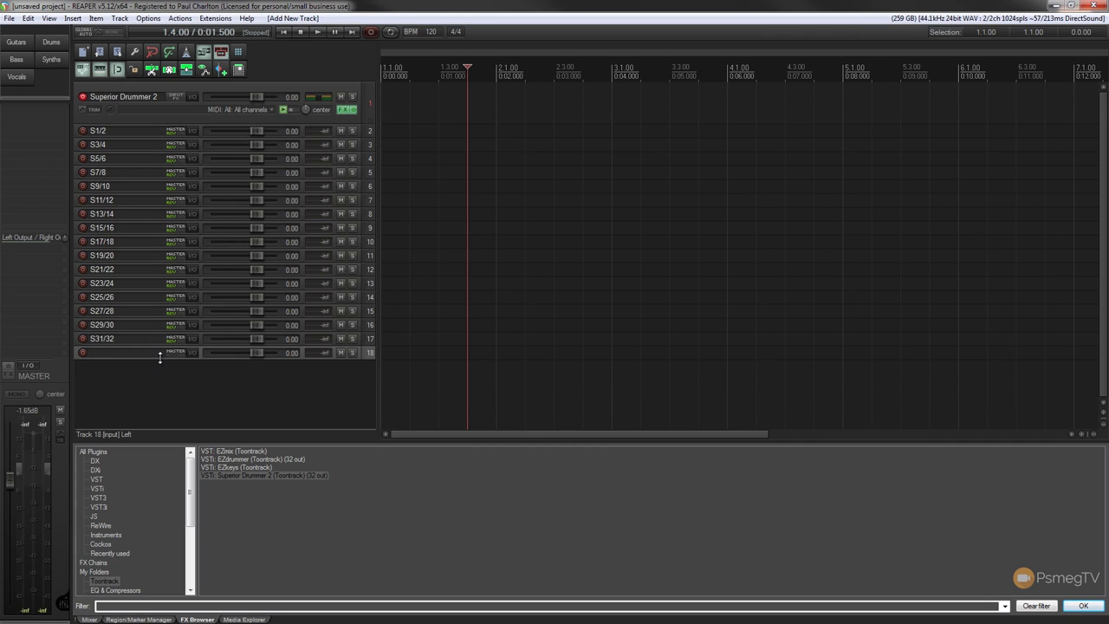
{"action": "left_click_drag", "start_coordinate": [159, 351], "coordinate": [136, 84]}
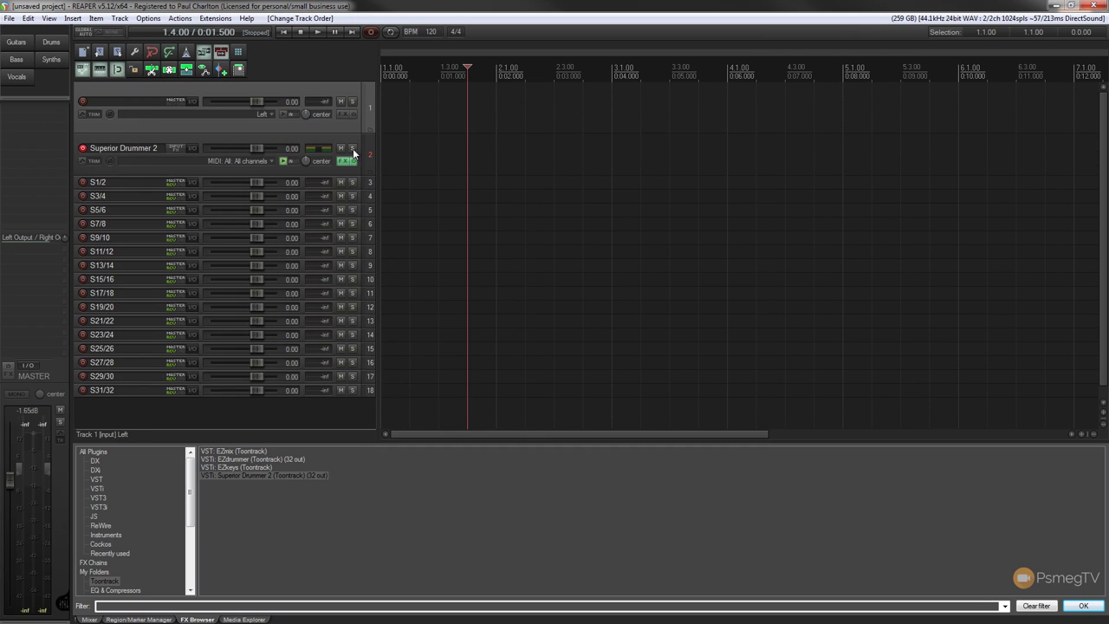
{"action": "left_click", "coordinate": [371, 131]}
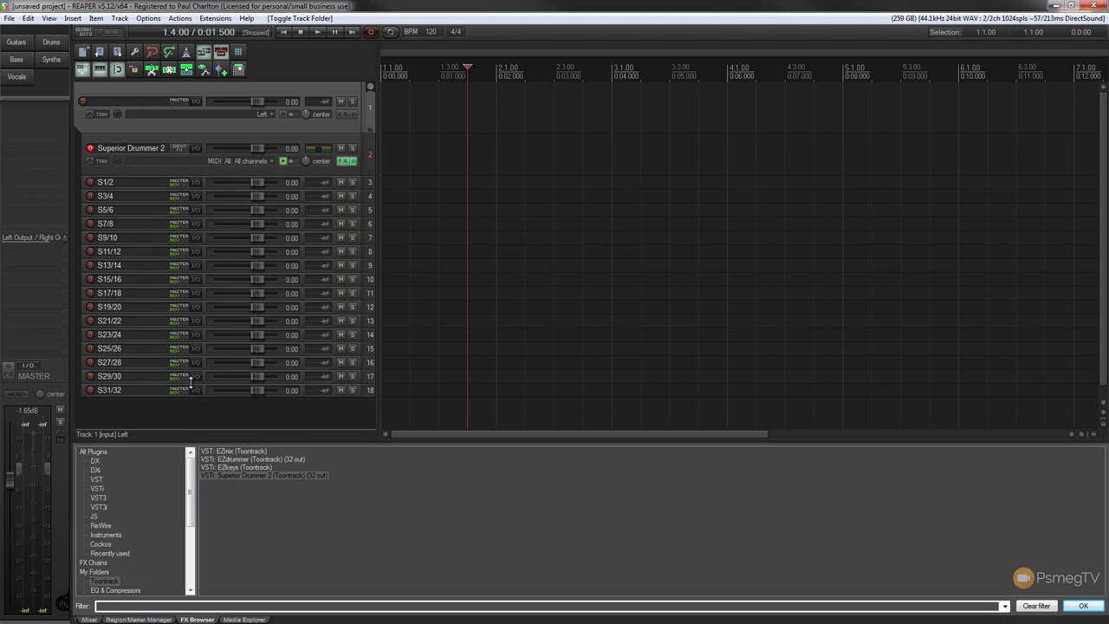
{"action": "key", "text": "ctrl+a"}
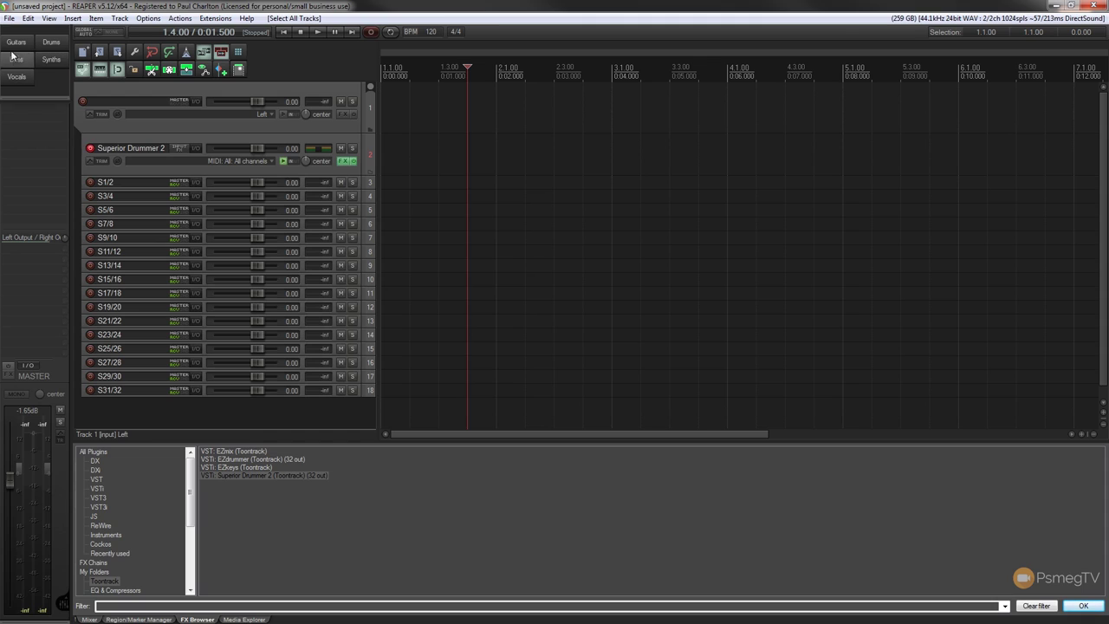
- Colour all selected drum tracks red with the Drums custom colour button
{"action": "left_click", "coordinate": [50, 43]}
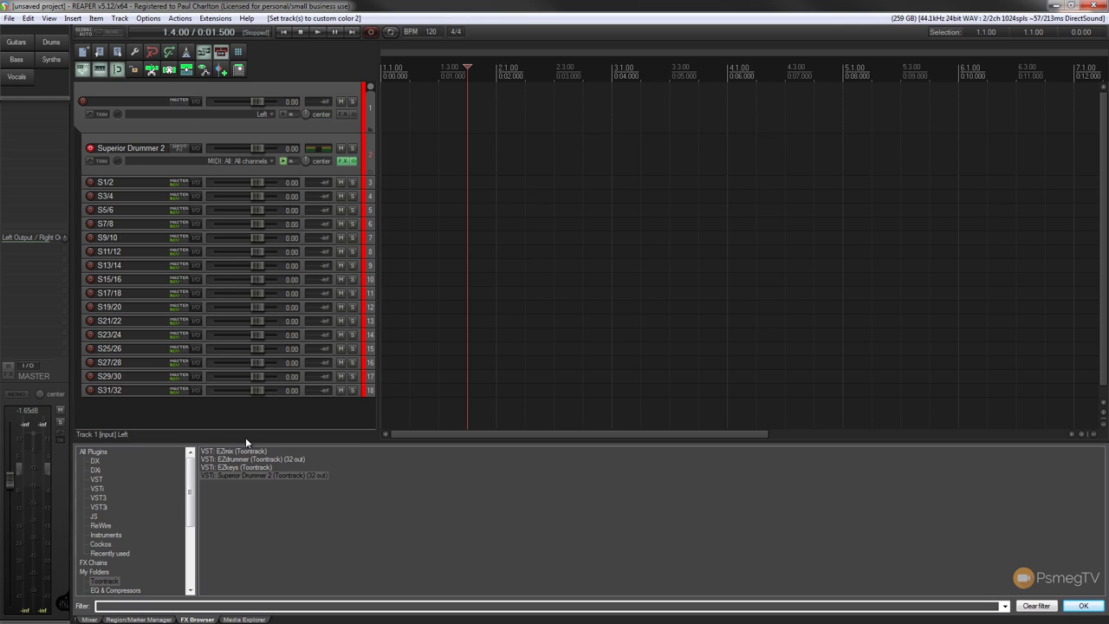
- Reopen the Superior Drummer 2 interface and switch to its Grooves library
{"action": "left_click", "coordinate": [345, 162]}
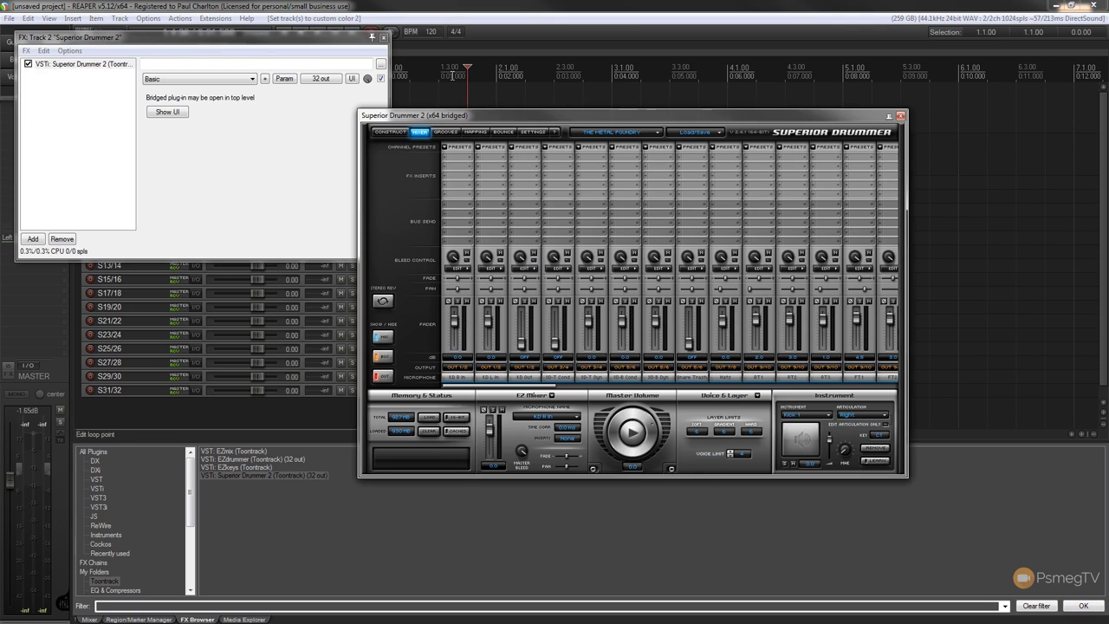
{"action": "left_click", "coordinate": [384, 37]}
{"action": "left_click_drag", "start_coordinate": [487, 115], "coordinate": [544, 163]}
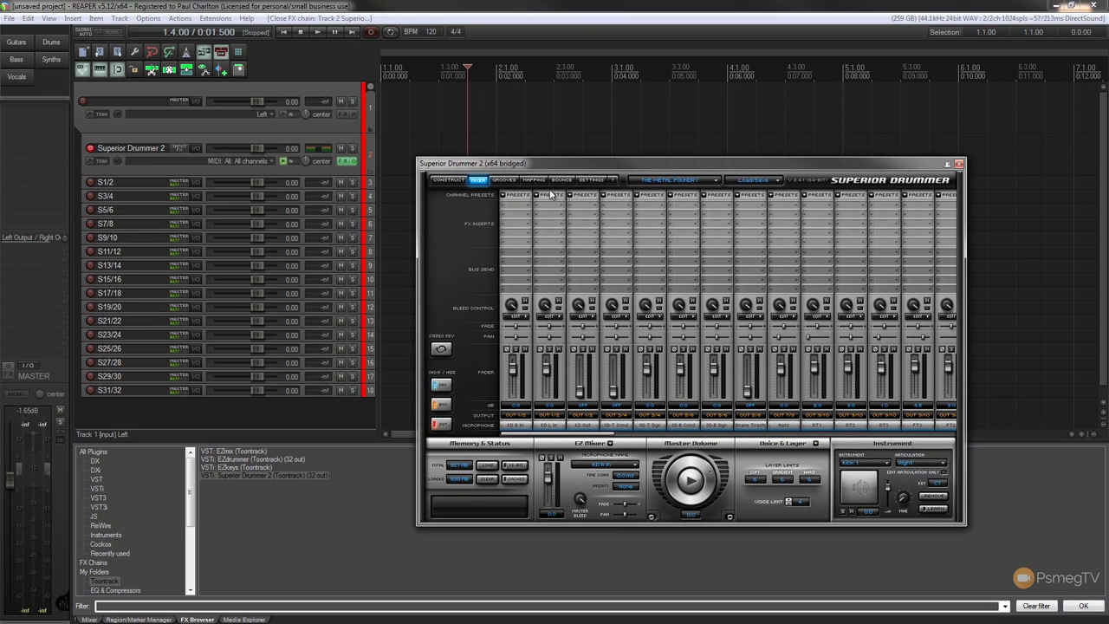
{"action": "left_click", "coordinate": [504, 180]}
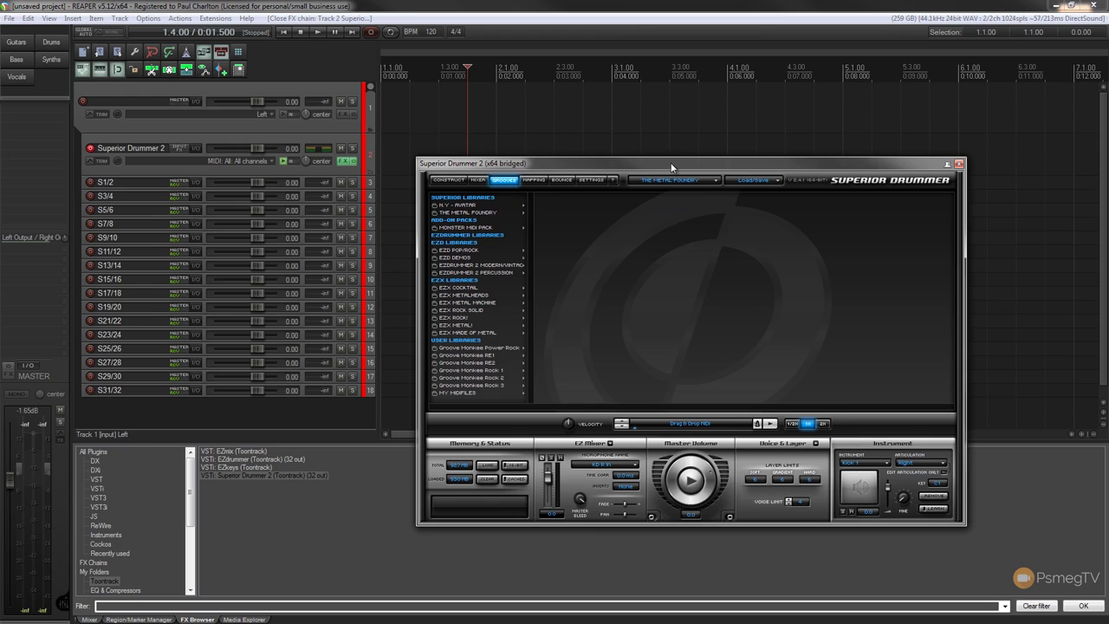
{"action": "left_click_drag", "start_coordinate": [671, 162], "coordinate": [719, 202]}
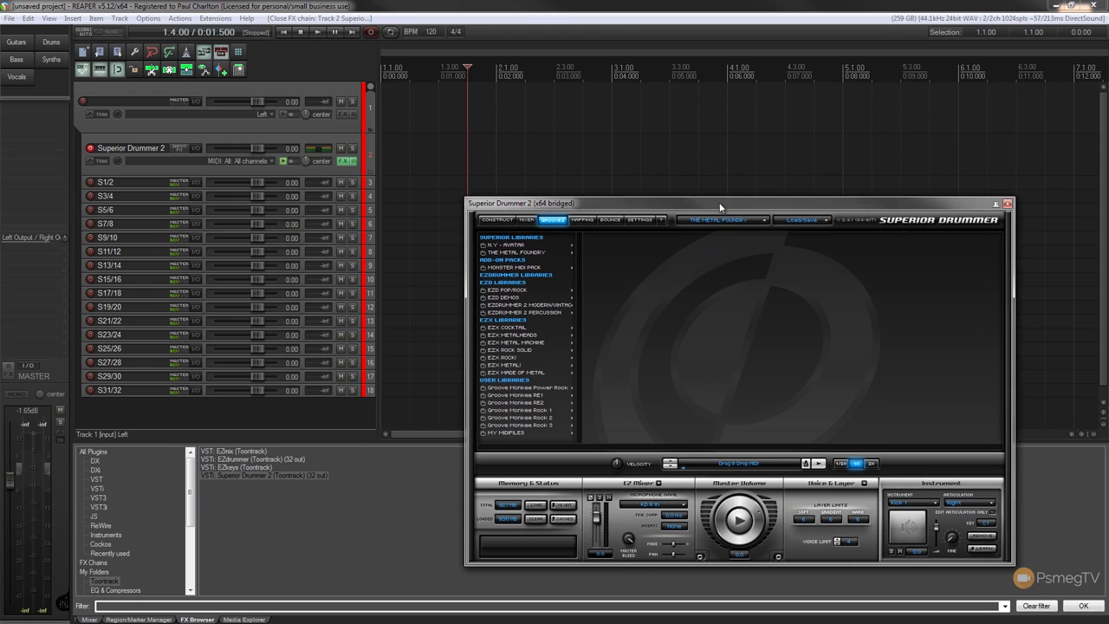
- Drag Metal Foundry Straight 4/4 Song 04 Hats Open Variation 05 onto track 2
{"action": "left_click", "coordinate": [505, 253]}
{"action": "left_click", "coordinate": [608, 275]}
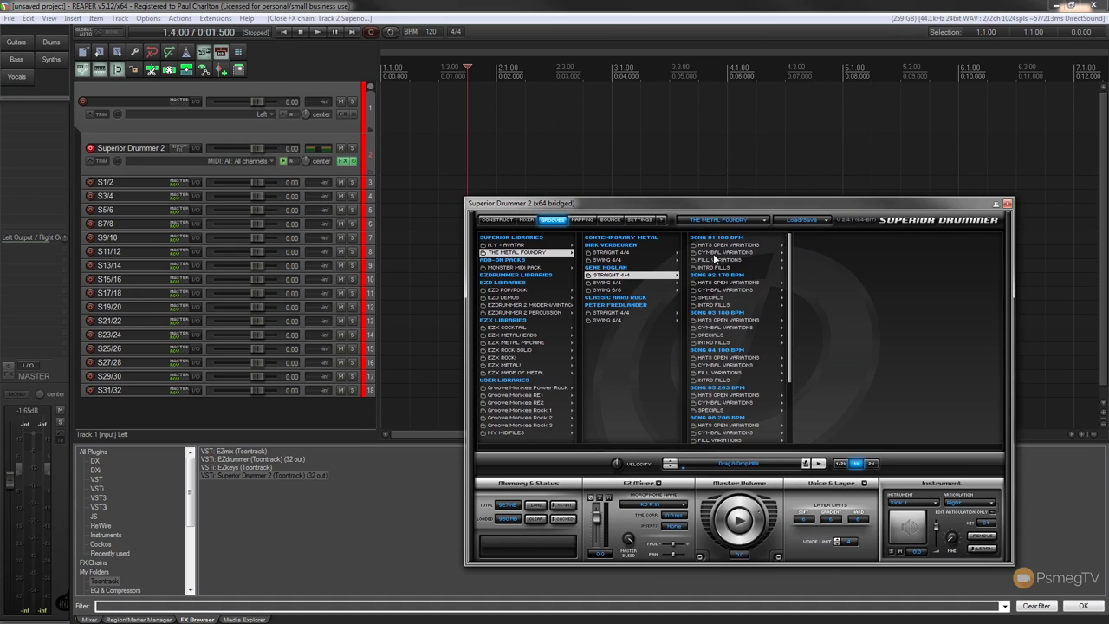
{"action": "left_click", "coordinate": [711, 358]}
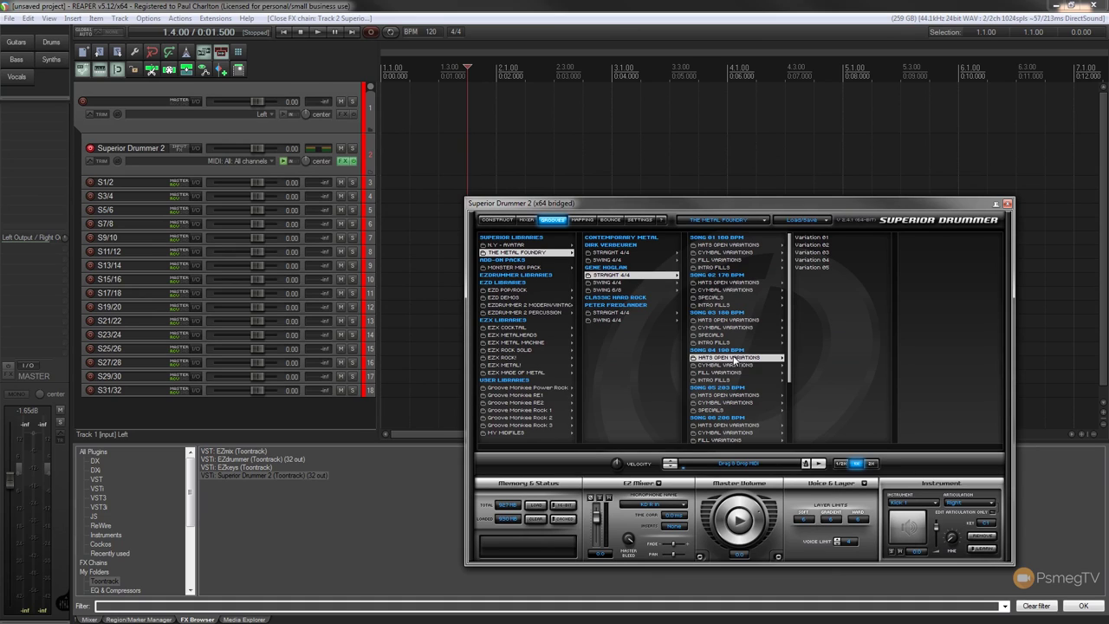
{"action": "left_click", "coordinate": [812, 268]}
{"action": "left_click_drag", "start_coordinate": [822, 273], "coordinate": [382, 152]}
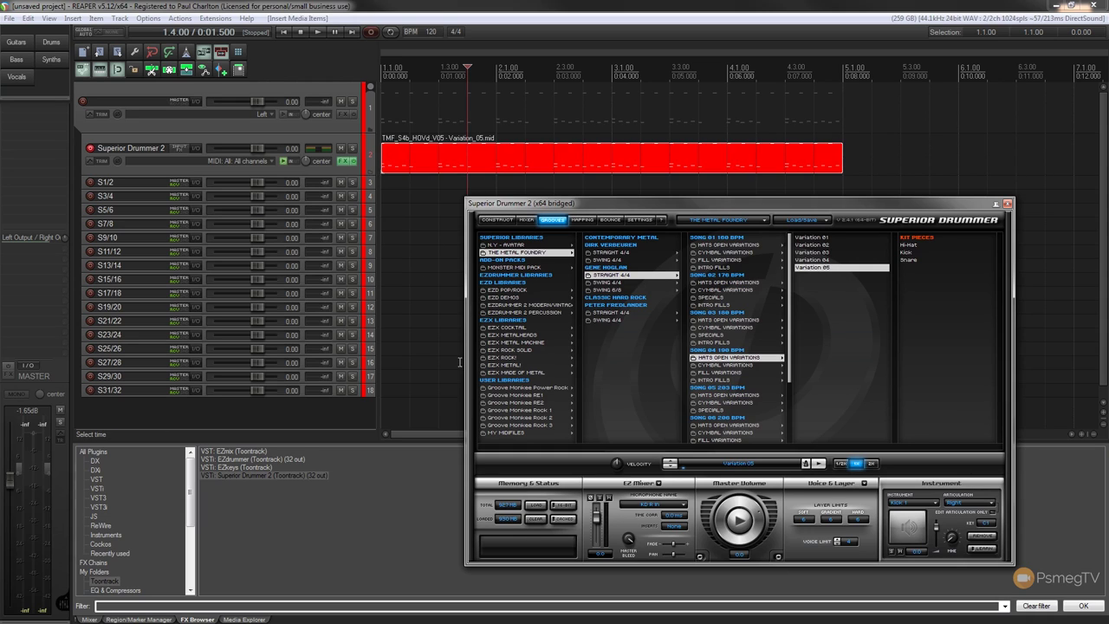
- Play the Variation 05 groove from the project start, then stop playback
{"action": "left_click_drag", "start_coordinate": [612, 204], "coordinate": [580, 239]}
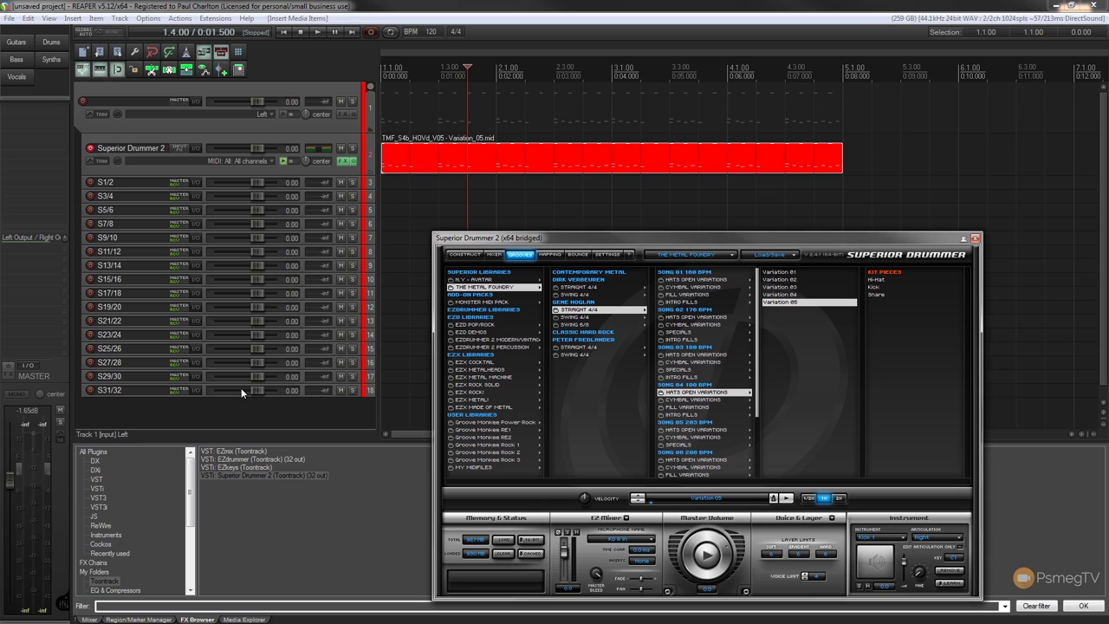
{"action": "key", "text": "Home"}
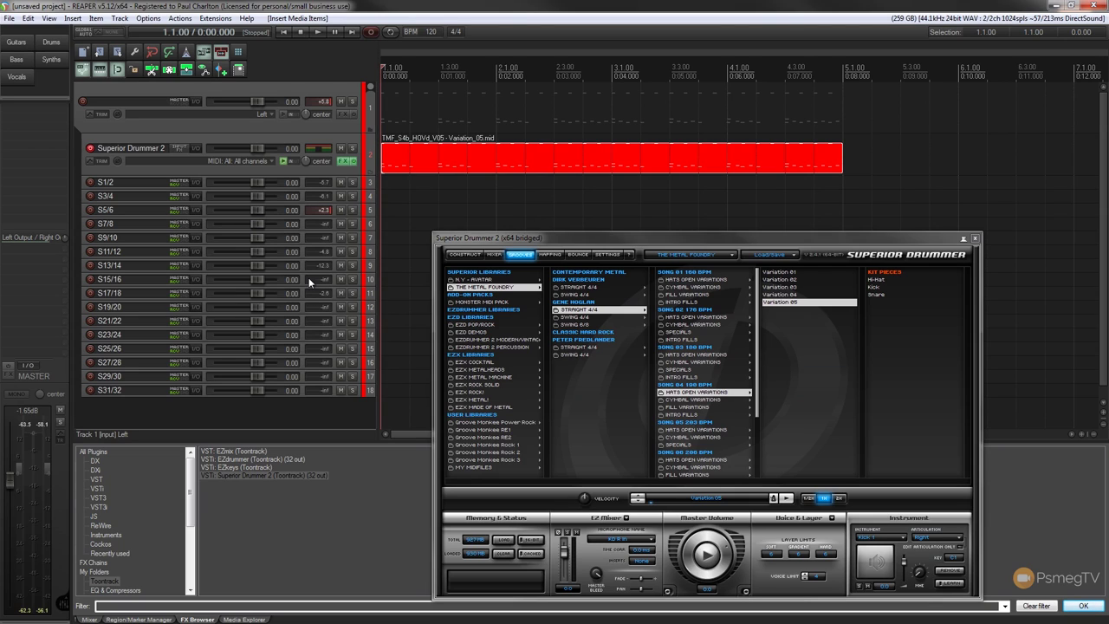
{"action": "left_click", "coordinate": [319, 33]}
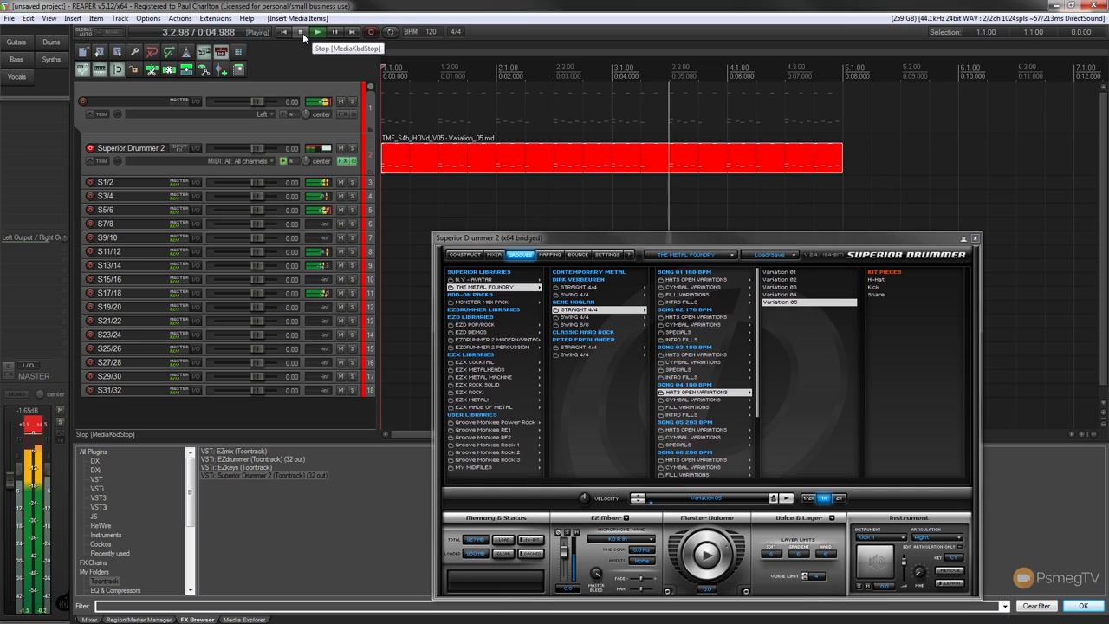
{"action": "left_click", "coordinate": [301, 32]}
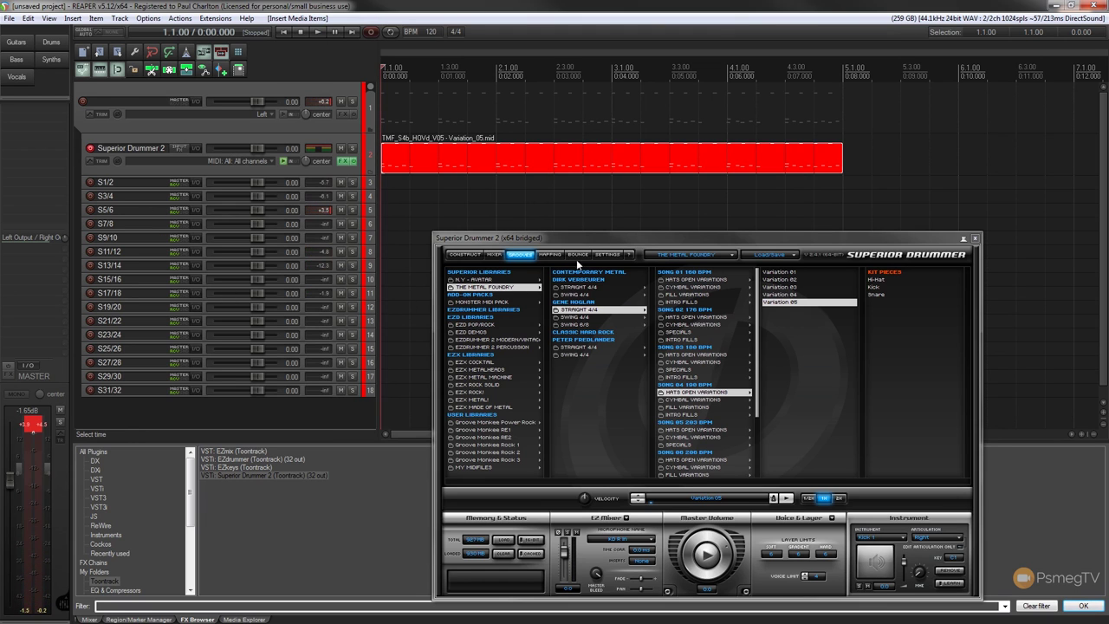
{"action": "left_click_drag", "start_coordinate": [595, 245], "coordinate": [590, 172]}
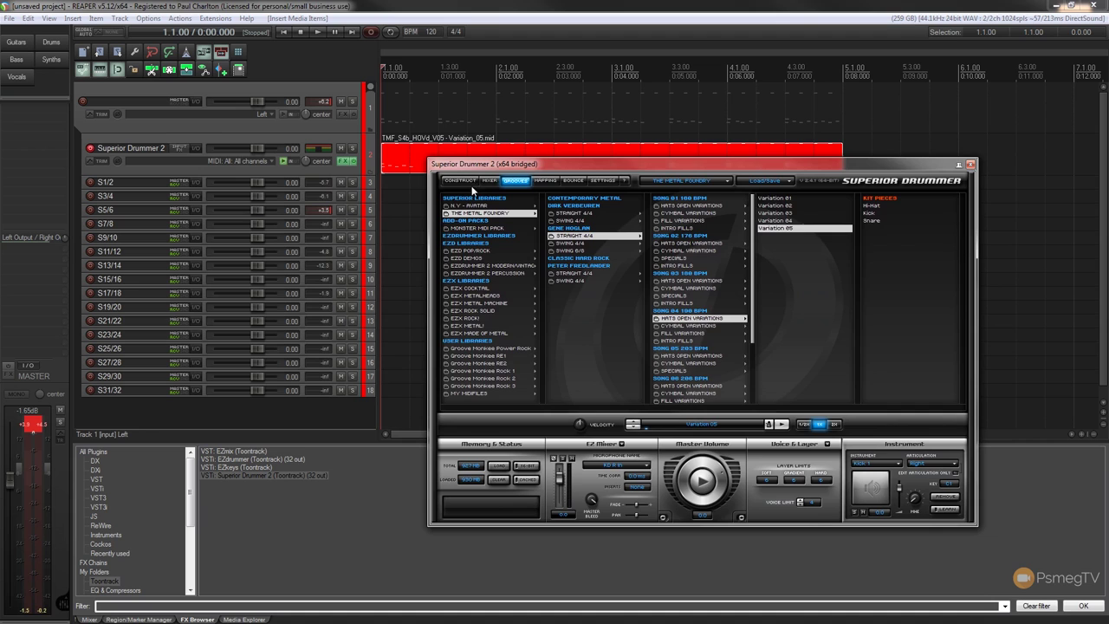
- In Superior Drummer's Mixer, route the second channel to Out 31/32
{"action": "left_click", "coordinate": [490, 181]}
{"action": "left_click_drag", "start_coordinate": [553, 165], "coordinate": [517, 186]}
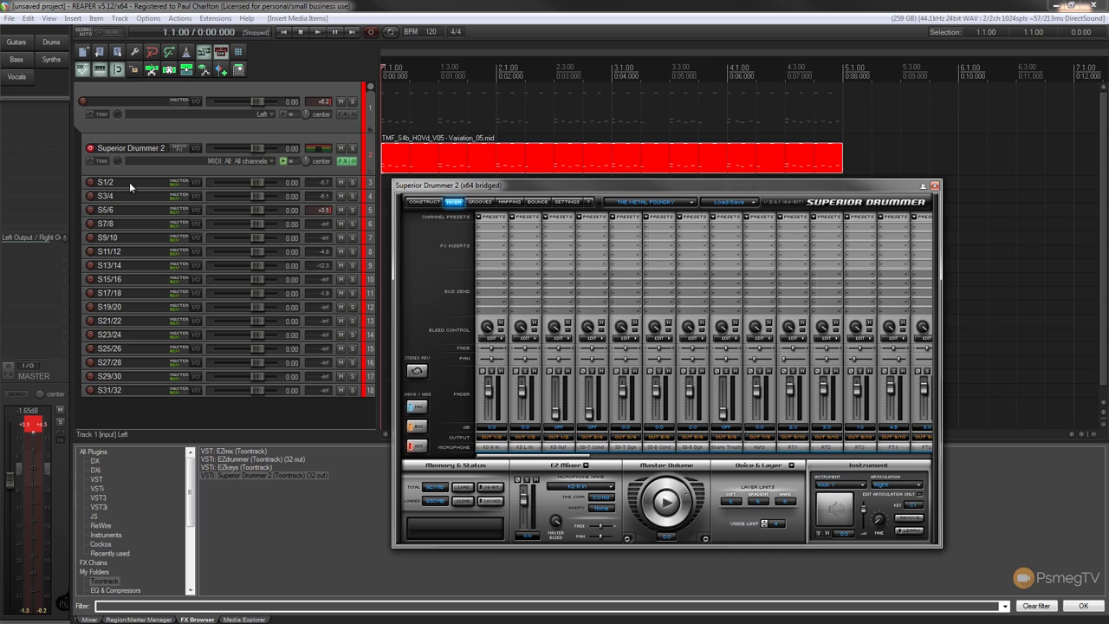
{"action": "left_click", "coordinate": [522, 436]}
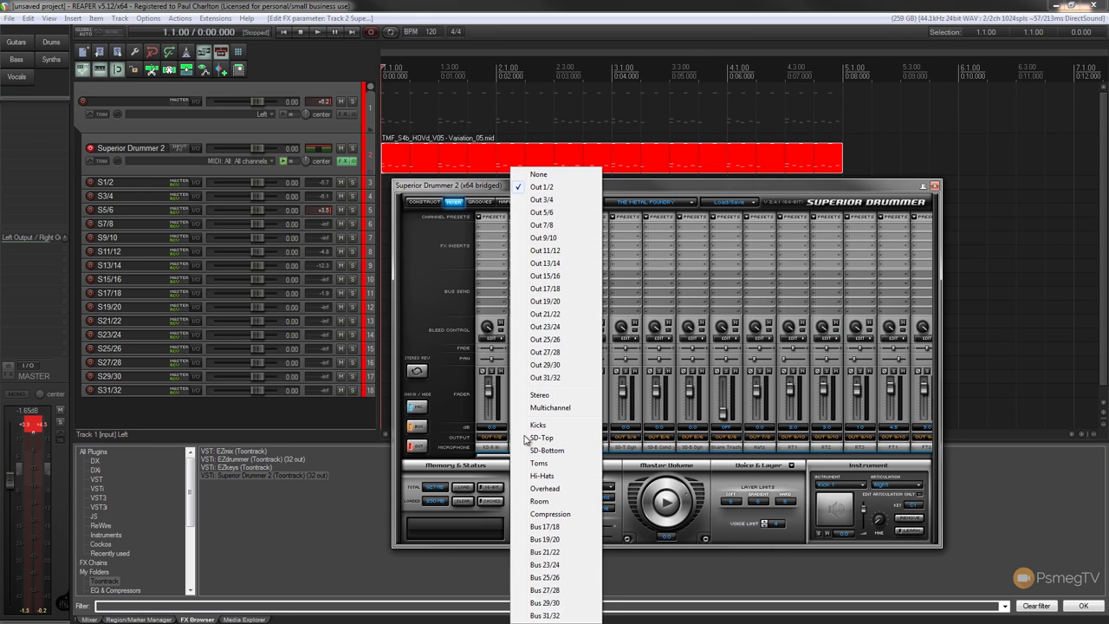
{"action": "left_click", "coordinate": [545, 378]}
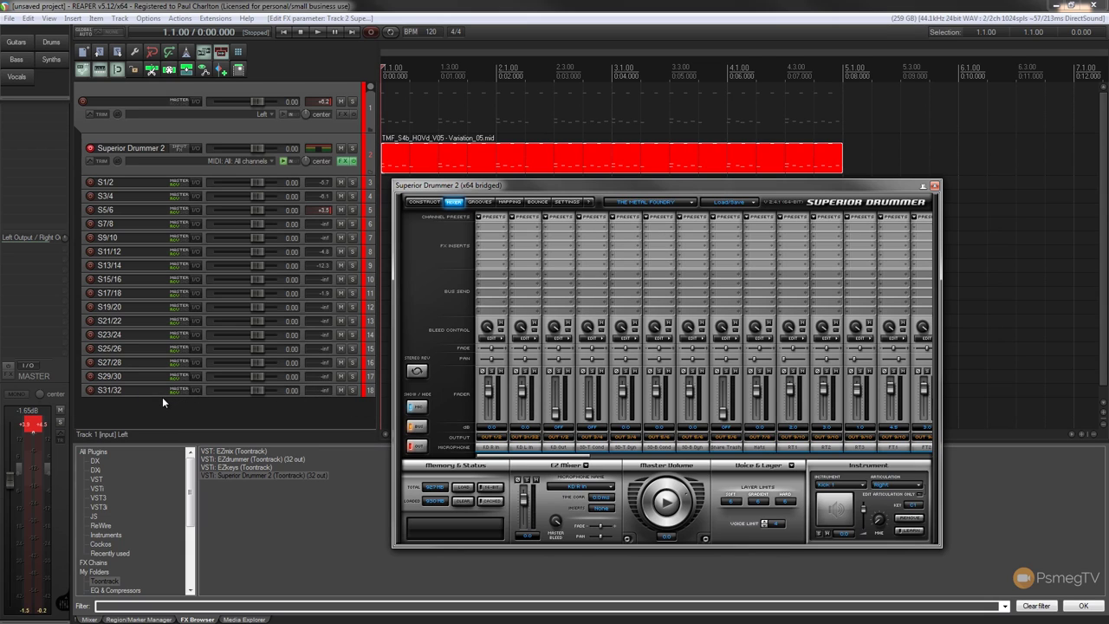
- Enlarge the S31/32 track and audition kit pieces on Superior Drummer's Construct drum kit
{"action": "left_click_drag", "start_coordinate": [162, 396], "coordinate": [162, 414]}
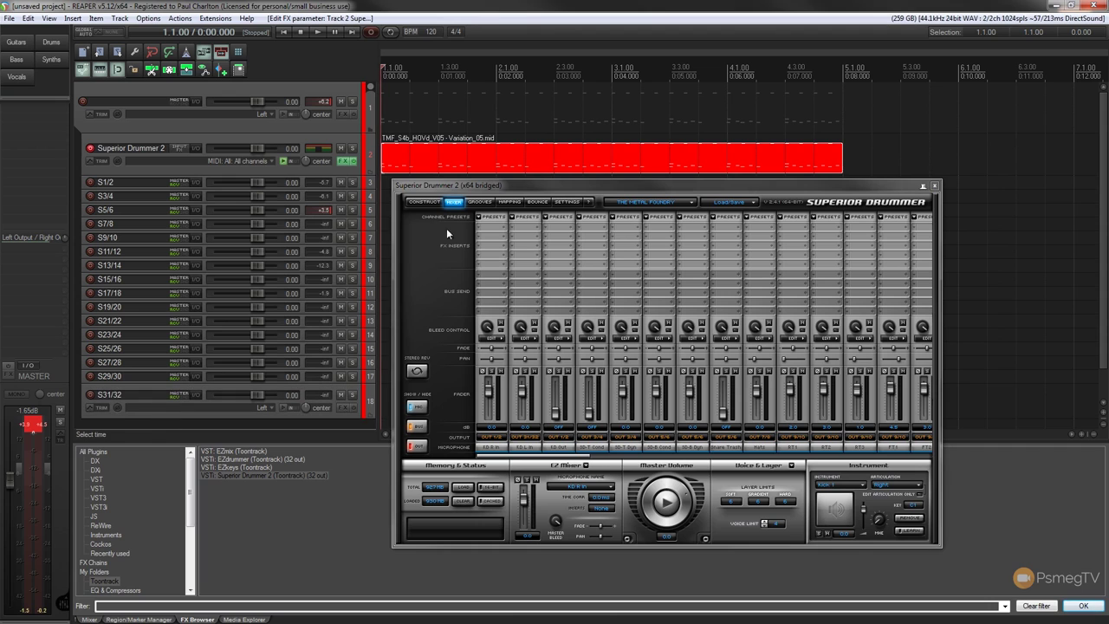
{"action": "left_click", "coordinate": [423, 202]}
{"action": "left_click", "coordinate": [620, 370]}
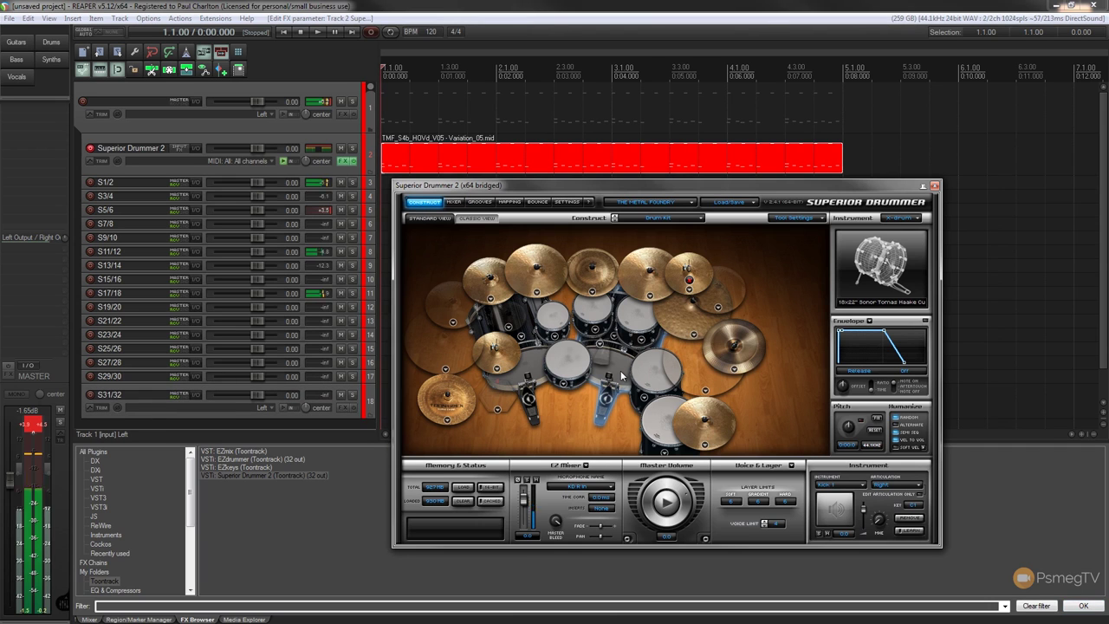
{"action": "left_click", "coordinate": [526, 372]}
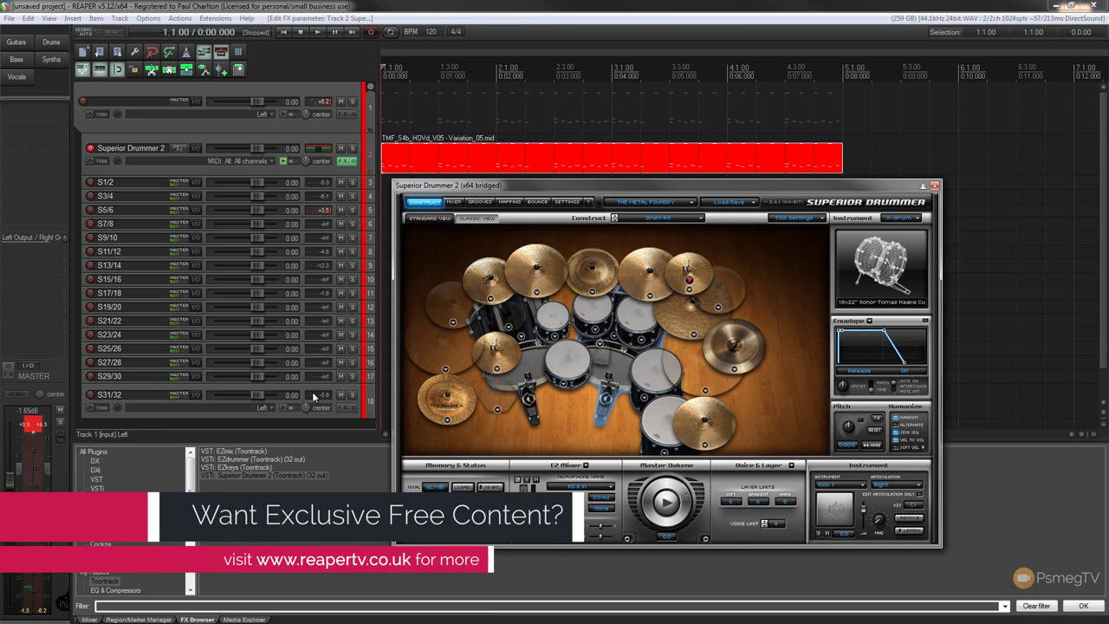
{"action": "left_click", "coordinate": [534, 359]}
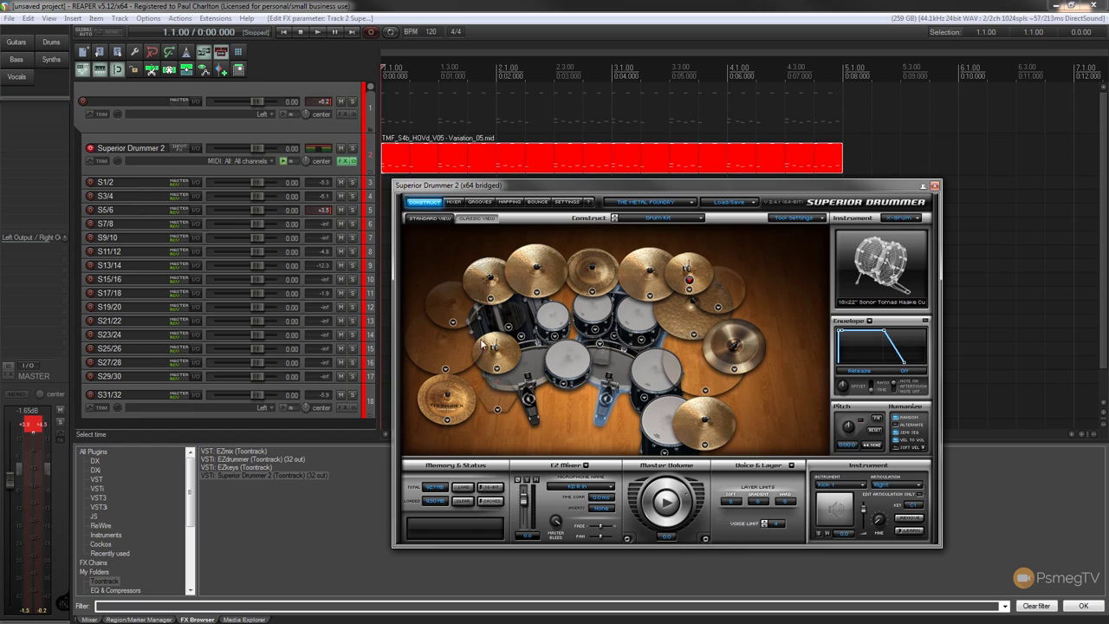
- Rename the S31/32 track to 'Left Kick'
{"action": "double_click", "coordinate": [130, 395]}
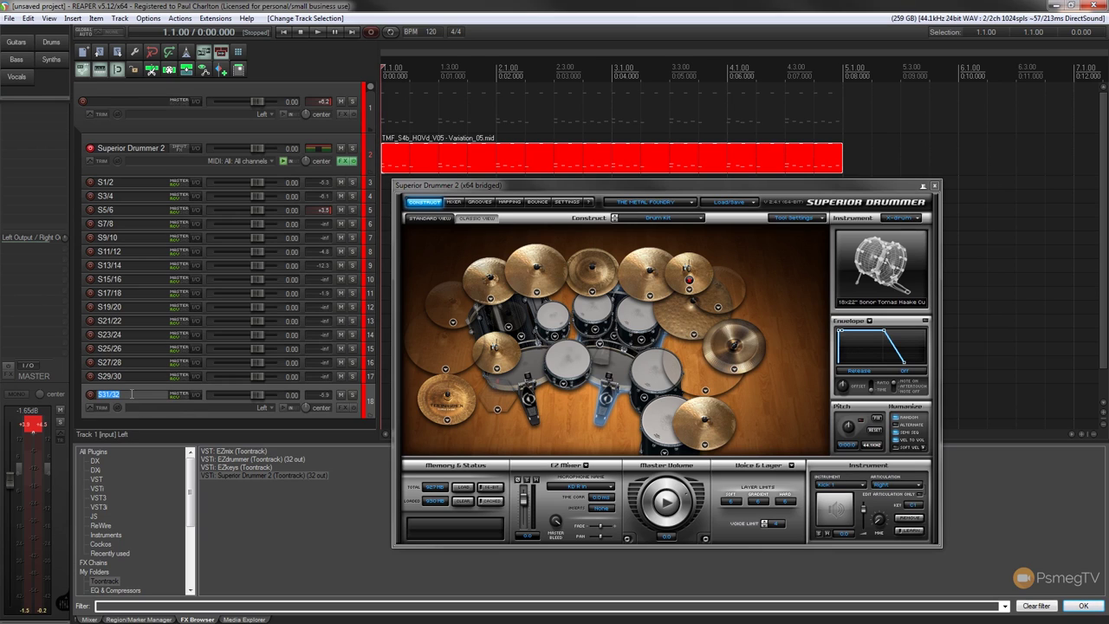
{"action": "type", "text": "Left Kick"}
{"action": "key", "text": "Return"}
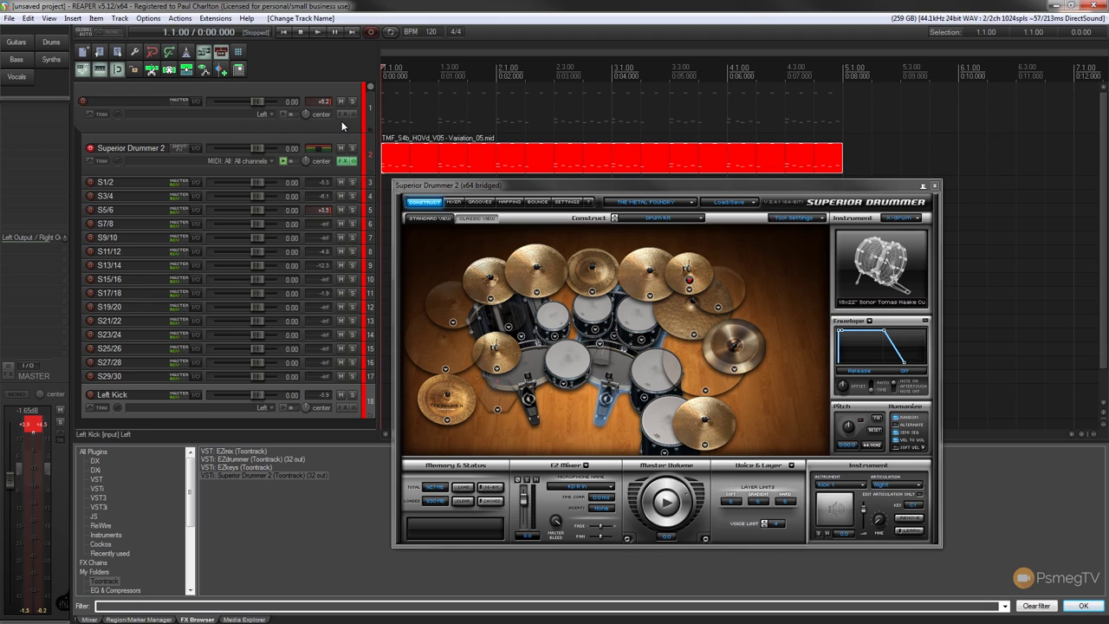
- Select all the drum tracks from track 1 down to Left Kick
{"action": "left_click", "coordinate": [312, 125]}
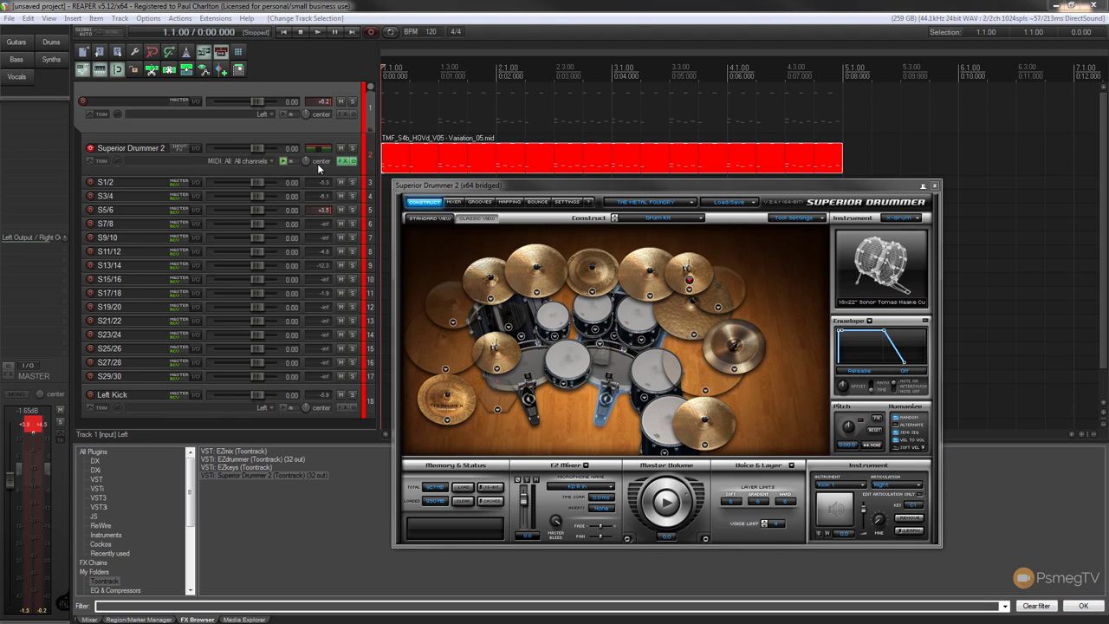
{"action": "left_click", "coordinate": [234, 413], "text": "shift"}
{"action": "left_click", "coordinate": [90, 117]}
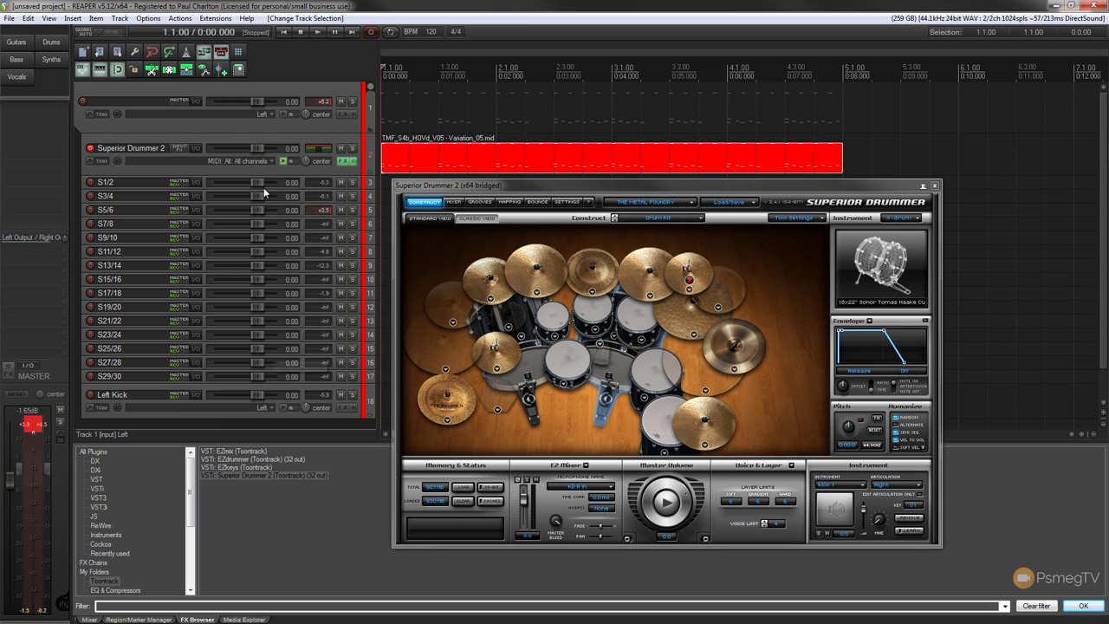
- Save the selected drum tracks as template 'Superior Metal Foundry Sample', including track items
{"action": "right_click", "coordinate": [294, 130]}
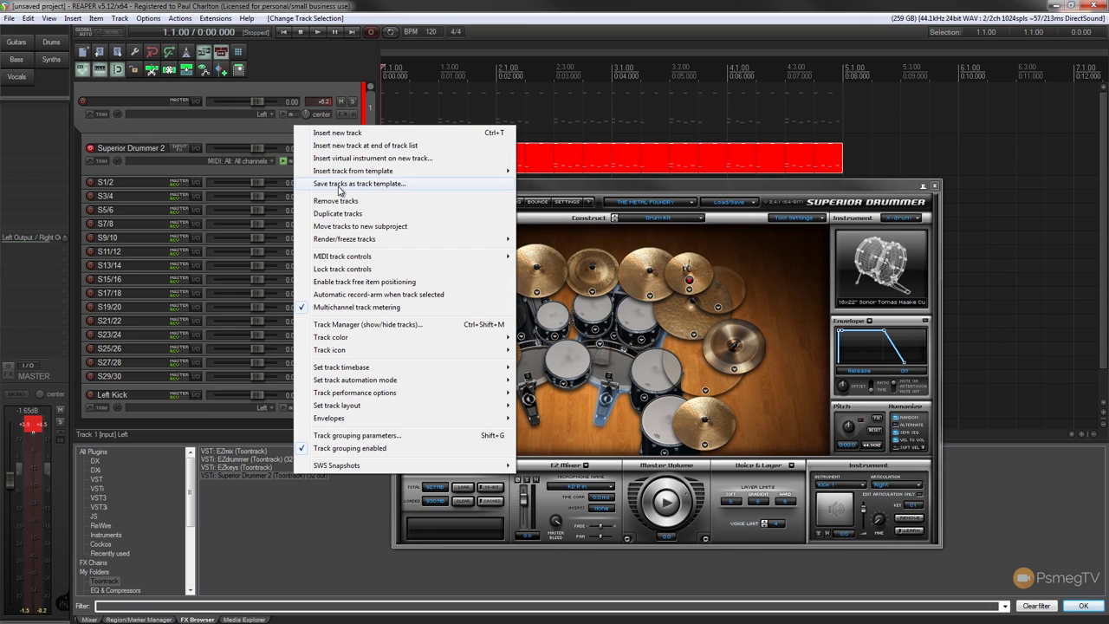
{"action": "left_click", "coordinate": [340, 185]}
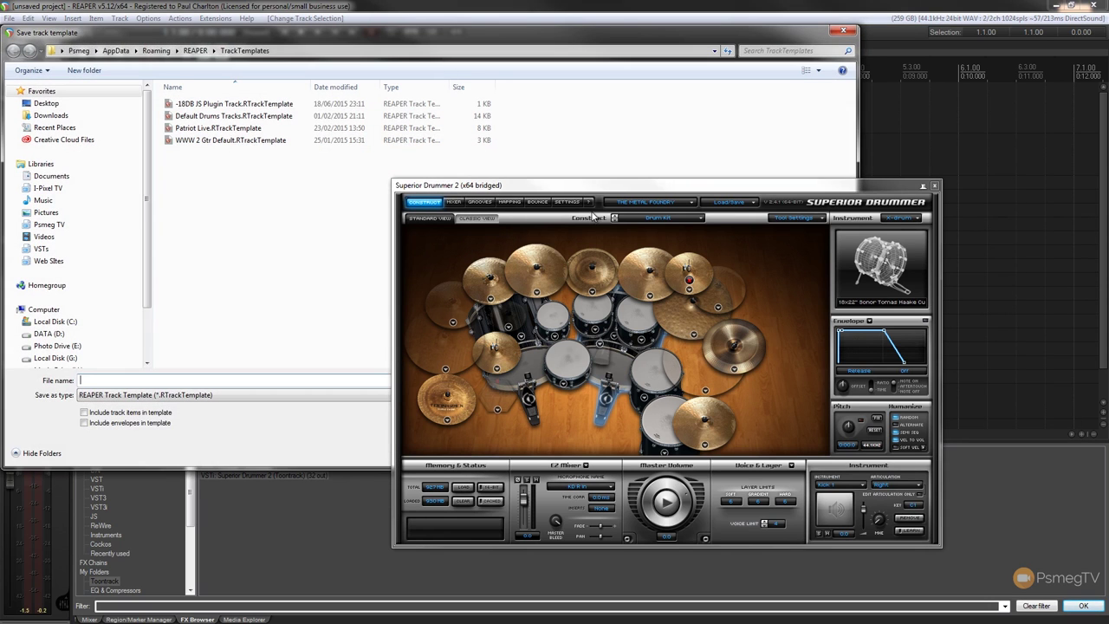
{"action": "left_click_drag", "start_coordinate": [657, 193], "coordinate": [837, 328]}
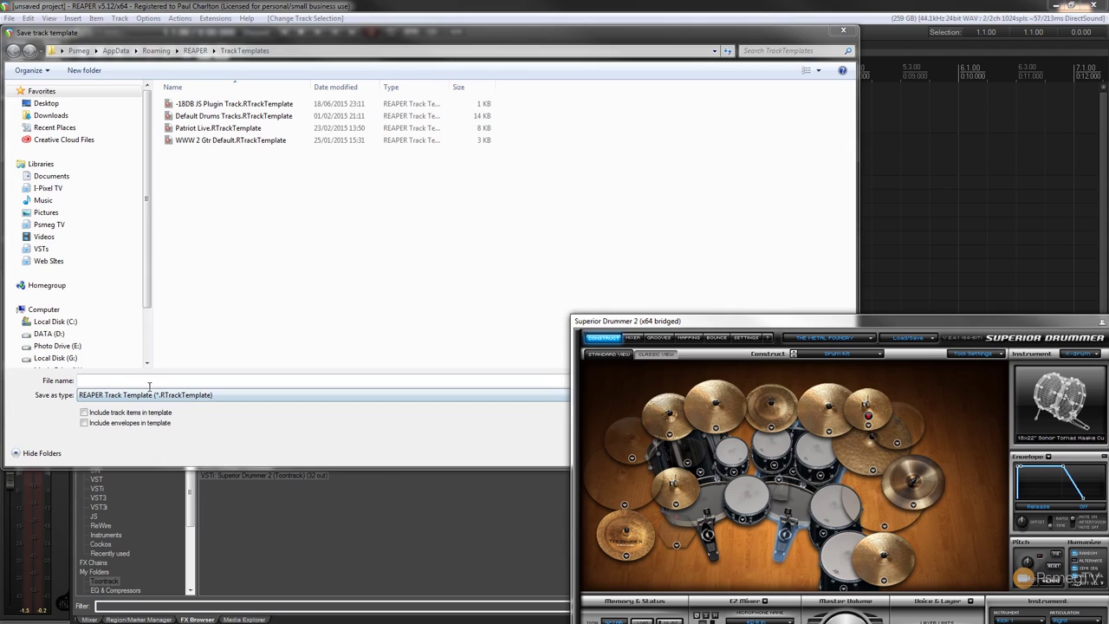
{"action": "left_click", "coordinate": [142, 380]}
{"action": "type", "text": "Superior Metal Foundry Sample"}
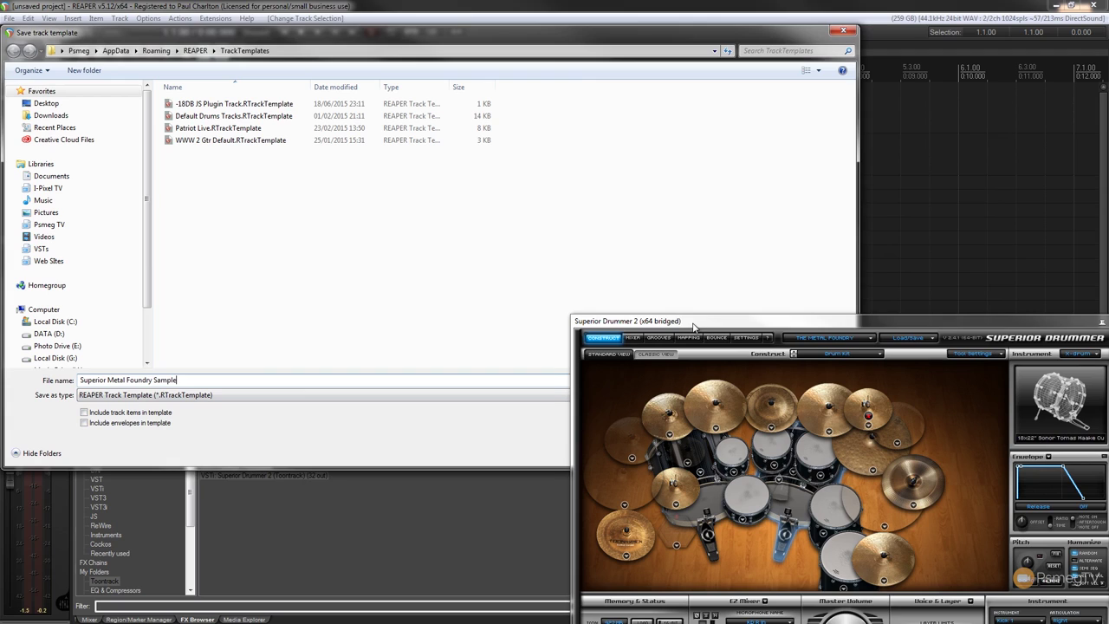
{"action": "left_click_drag", "start_coordinate": [693, 326], "coordinate": [688, 316]}
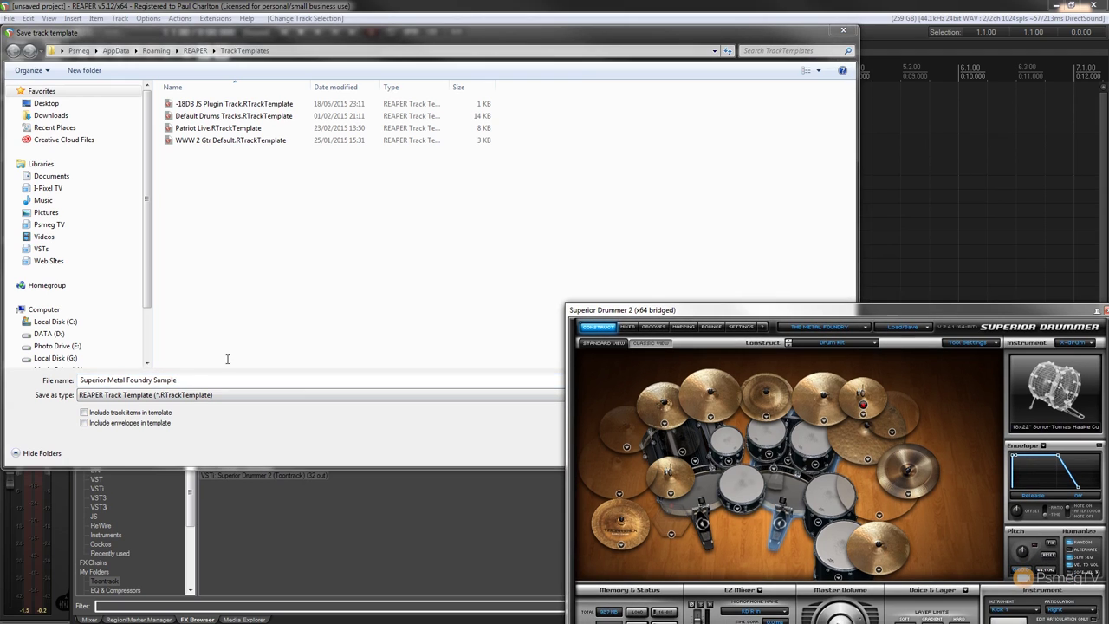
{"action": "left_click", "coordinate": [84, 413]}
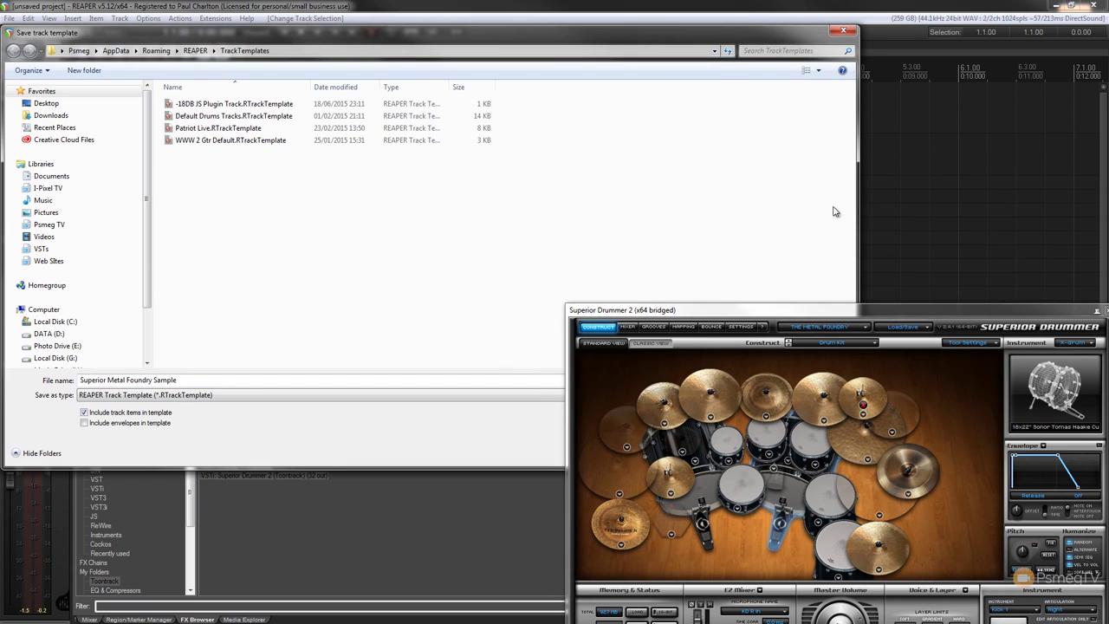
{"action": "left_click_drag", "start_coordinate": [947, 310], "coordinate": [733, 526]}
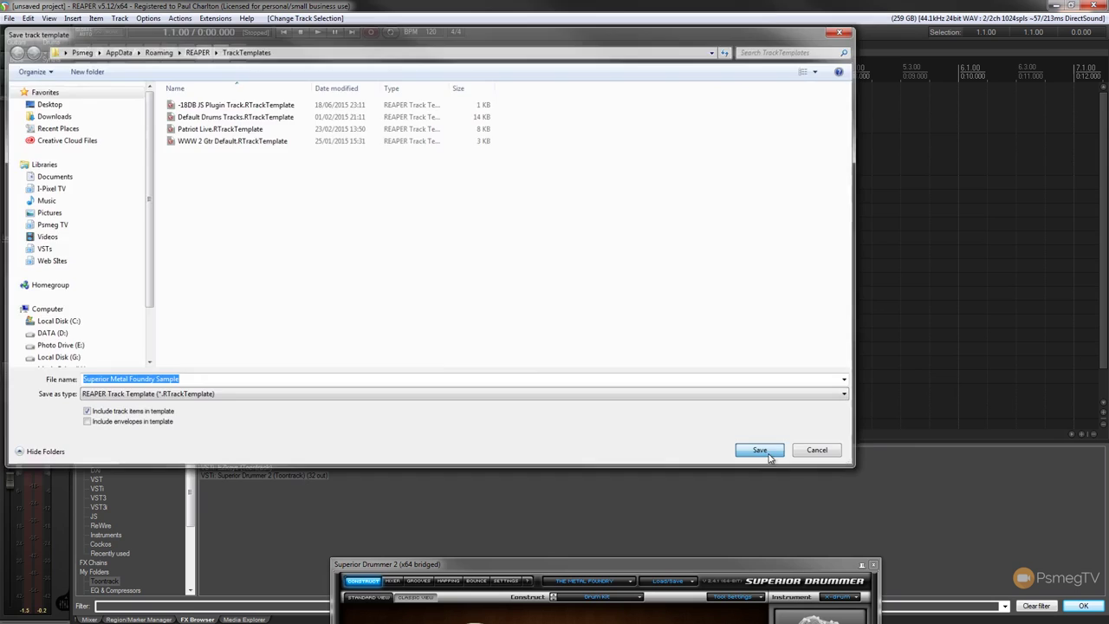
{"action": "left_click", "coordinate": [764, 452]}
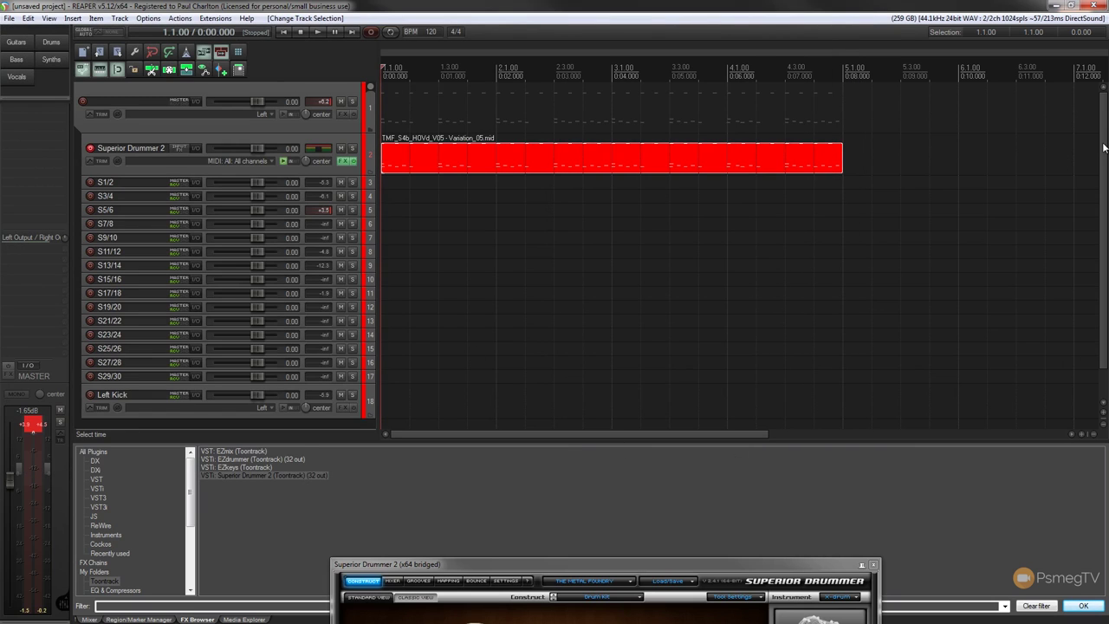
- Insert a fresh set of tracks from the Superior Metal Foundry Sample template
{"action": "scroll", "coordinate": [866, 329], "scroll_direction": "down", "scroll_amount": 1}
{"action": "left_click_drag", "start_coordinate": [652, 566], "coordinate": [763, 166]}
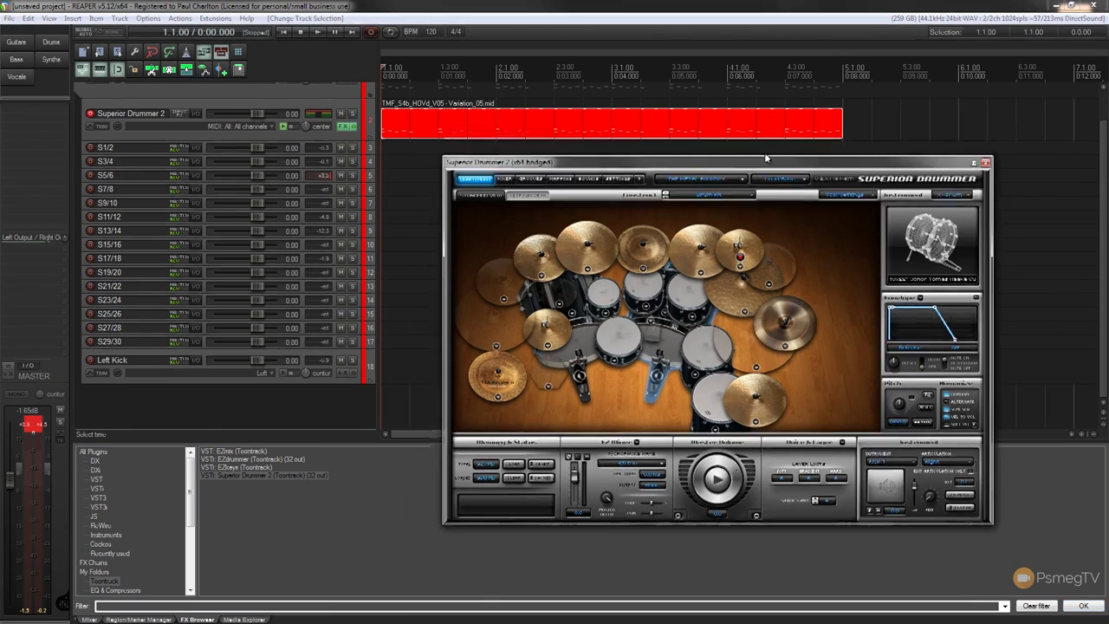
{"action": "left_click", "coordinate": [448, 386]}
{"action": "left_click", "coordinate": [108, 401]}
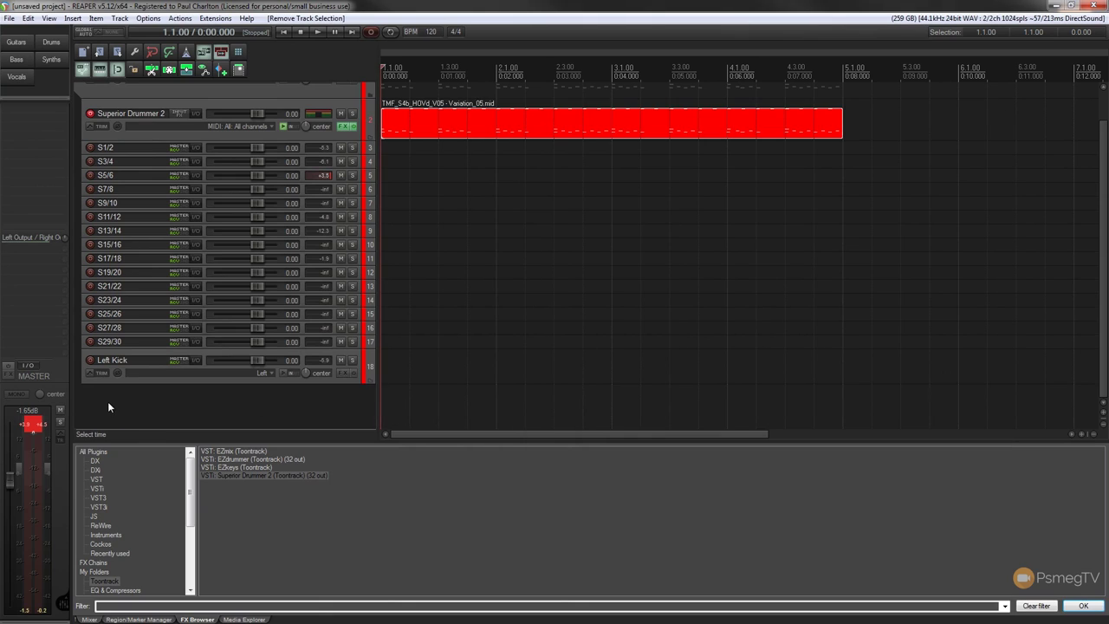
{"action": "right_click", "coordinate": [78, 407]}
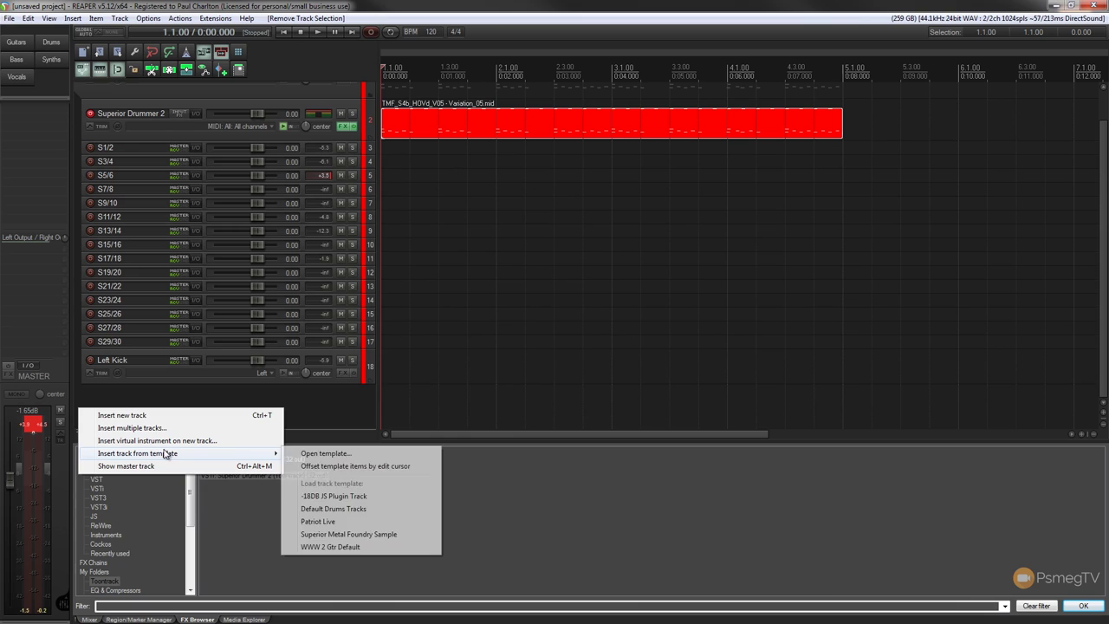
{"action": "mouse_move", "coordinate": [138, 454]}
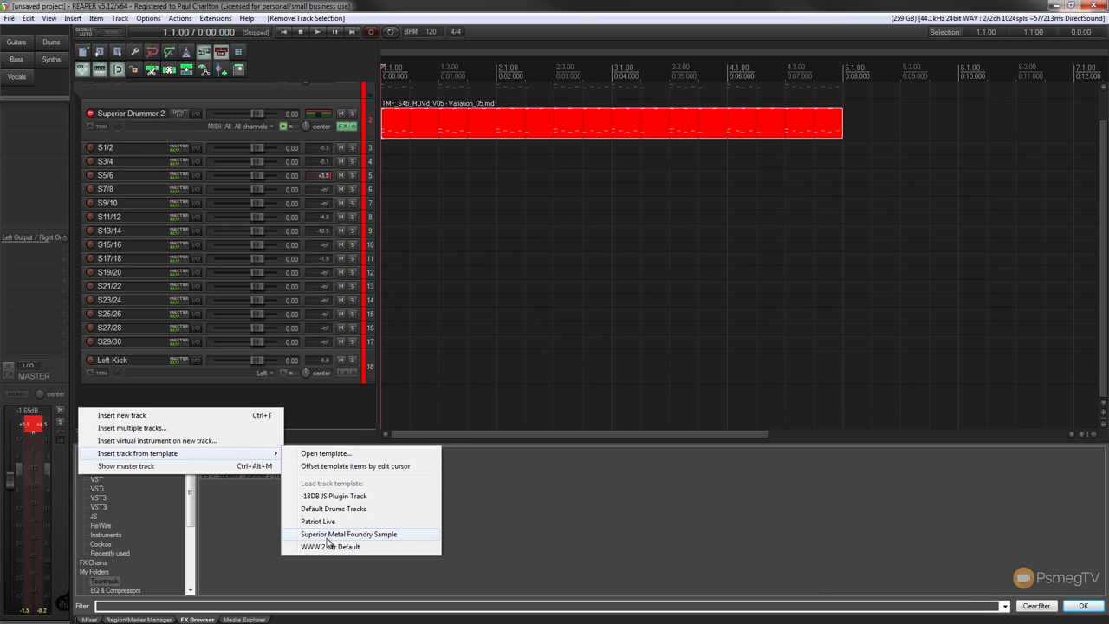
{"action": "left_click", "coordinate": [327, 536]}
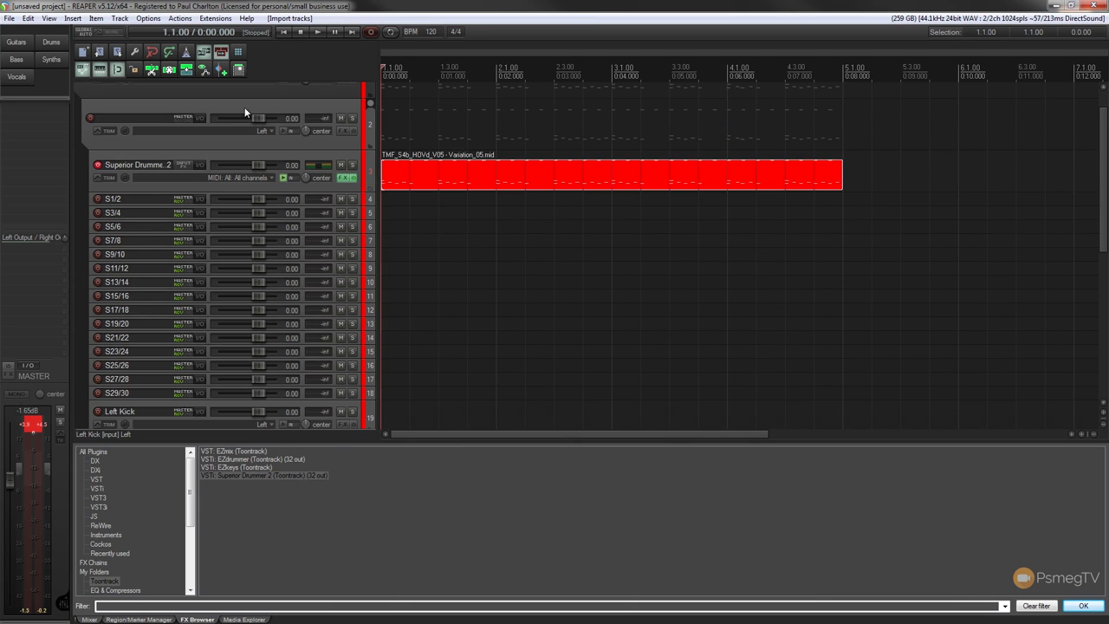
- Delete the original set of drum tracks
{"action": "left_click_drag", "start_coordinate": [1104, 151], "coordinate": [1082, 280]}
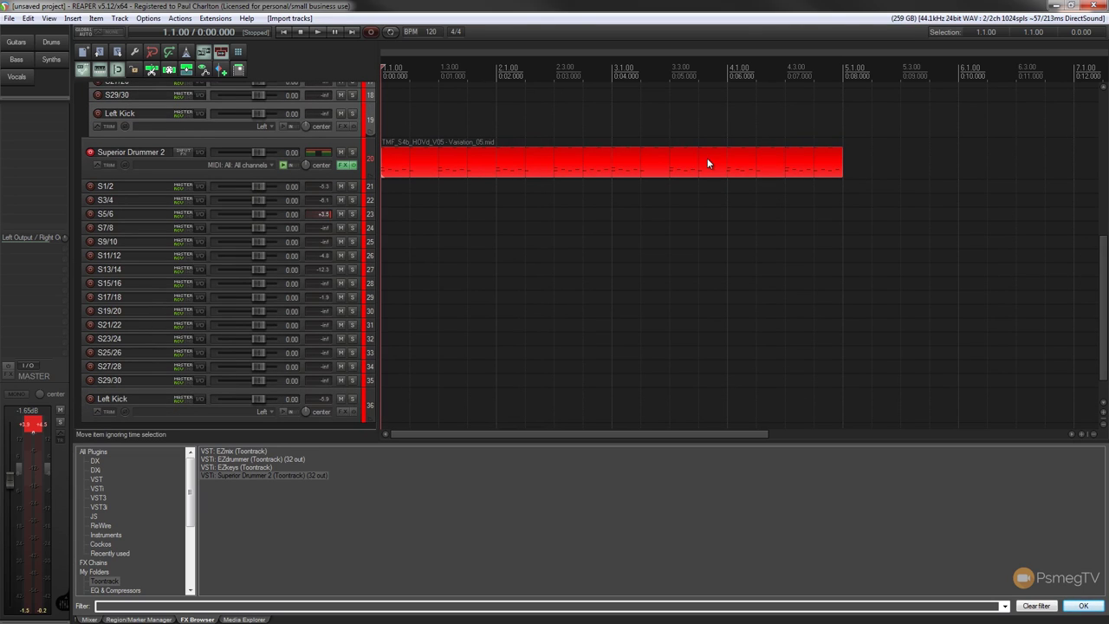
{"action": "key", "text": "Delete"}
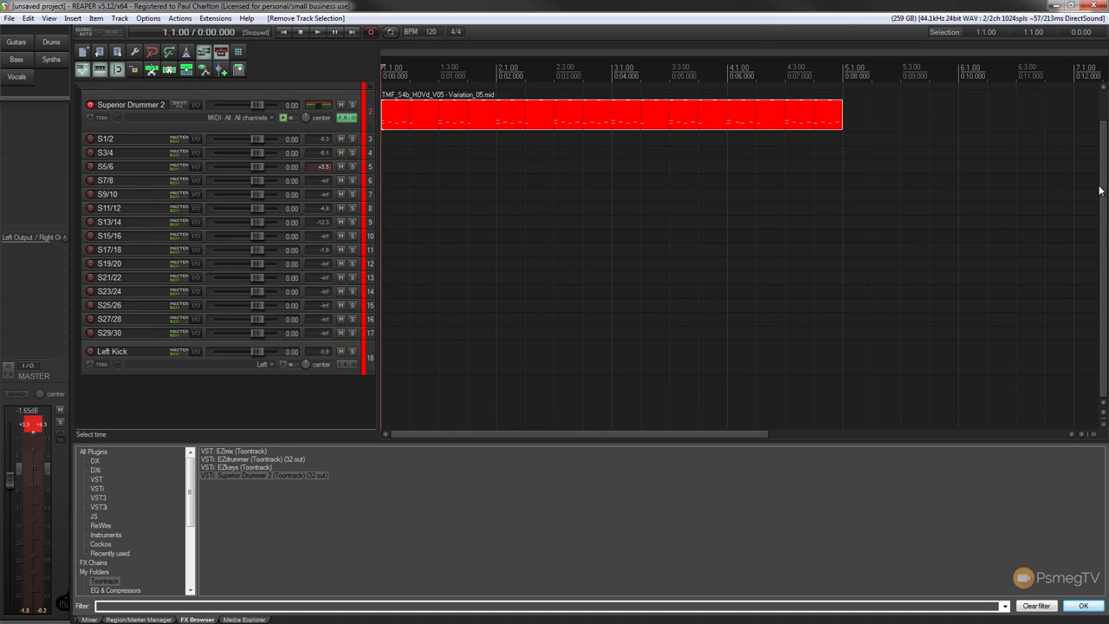
{"action": "scroll", "coordinate": [1093, 184], "scroll_direction": "up", "scroll_amount": 1}
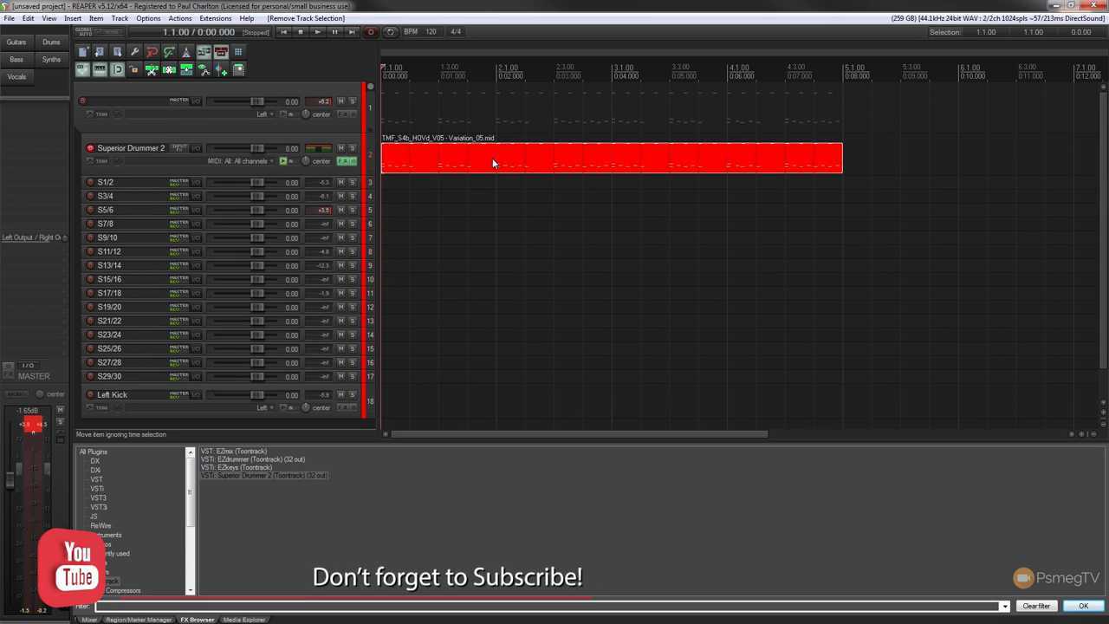
- Open the Variation_05 MIDI item in the MIDI editor, zoomed in, with drum map rows
{"action": "double_click", "coordinate": [400, 157]}
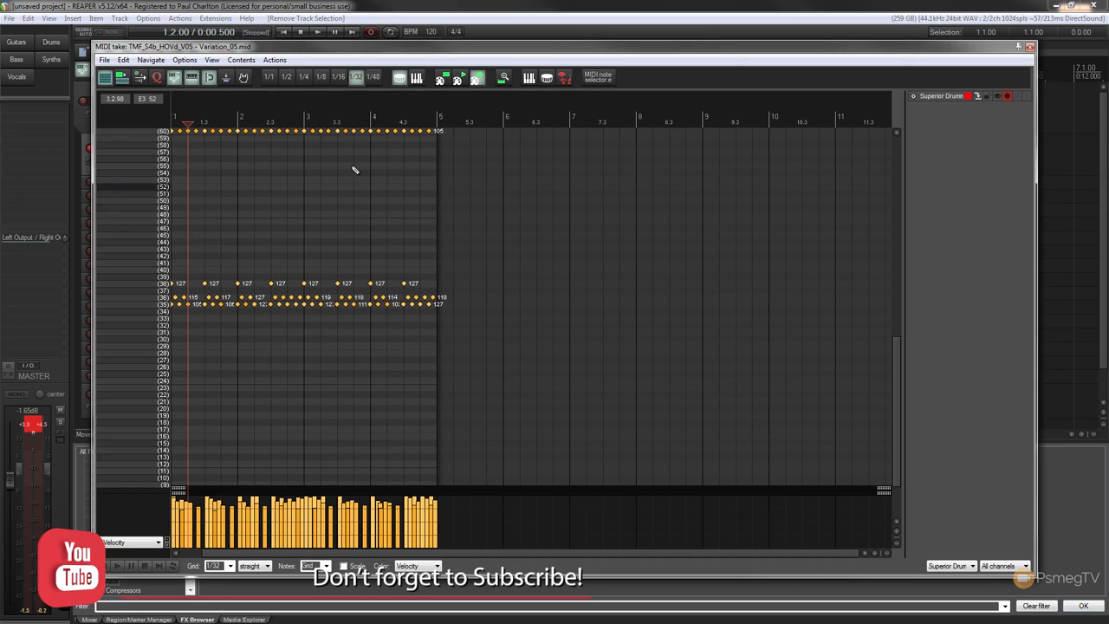
{"action": "scroll", "coordinate": [275, 371], "scroll_direction": "up", "scroll_amount": 3}
{"action": "scroll", "coordinate": [260, 379], "scroll_direction": "up", "scroll_amount": 2}
{"action": "scroll", "coordinate": [219, 376], "scroll_direction": "up", "scroll_amount": 2}
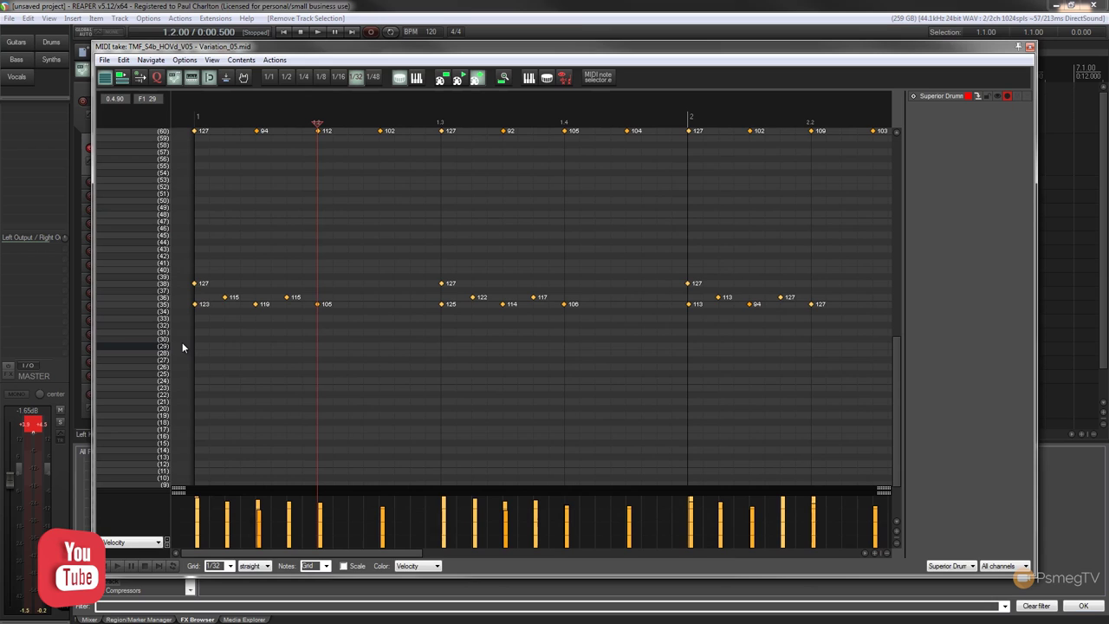
{"action": "scroll", "coordinate": [224, 347], "scroll_direction": "up", "scroll_amount": 1}
{"action": "scroll", "coordinate": [225, 346], "scroll_direction": "up", "scroll_amount": 2}
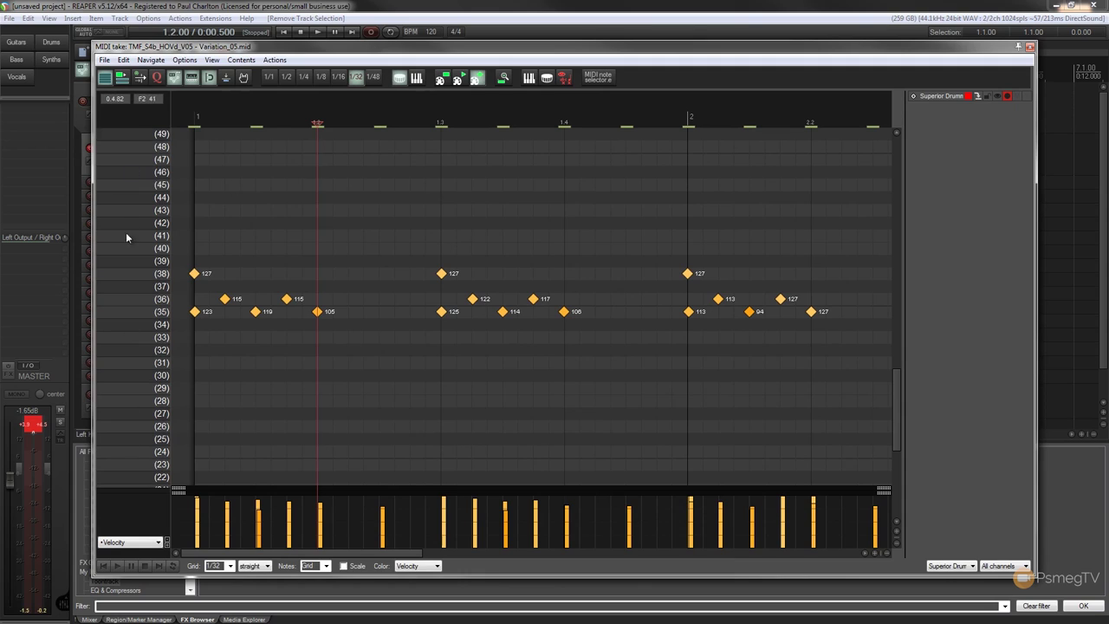
{"action": "left_click", "coordinate": [416, 78]}
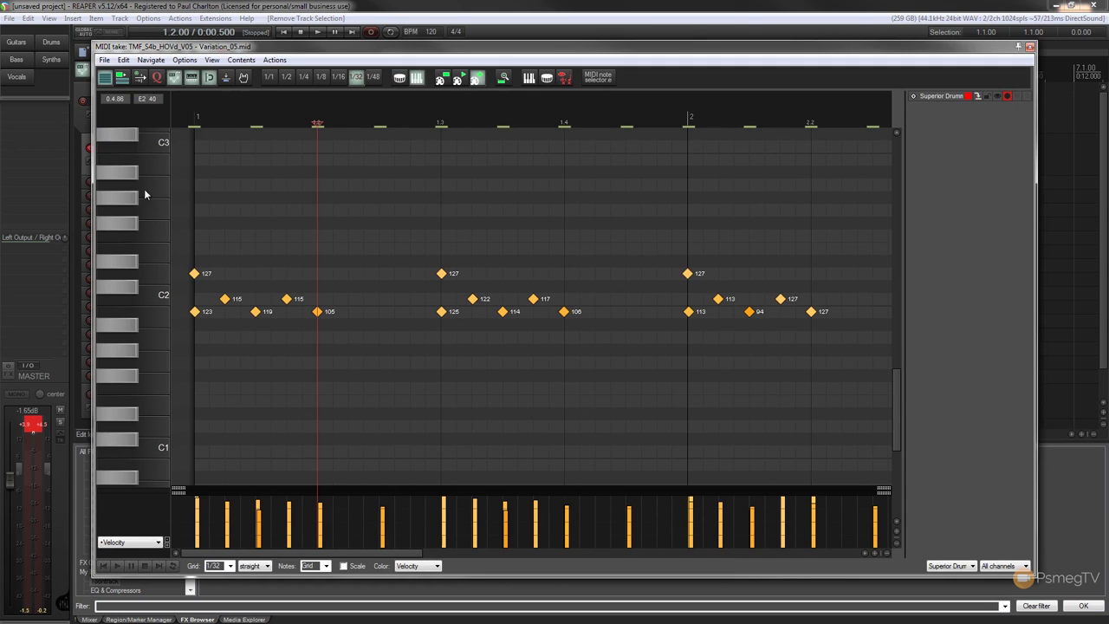
{"action": "left_click", "coordinate": [399, 78]}
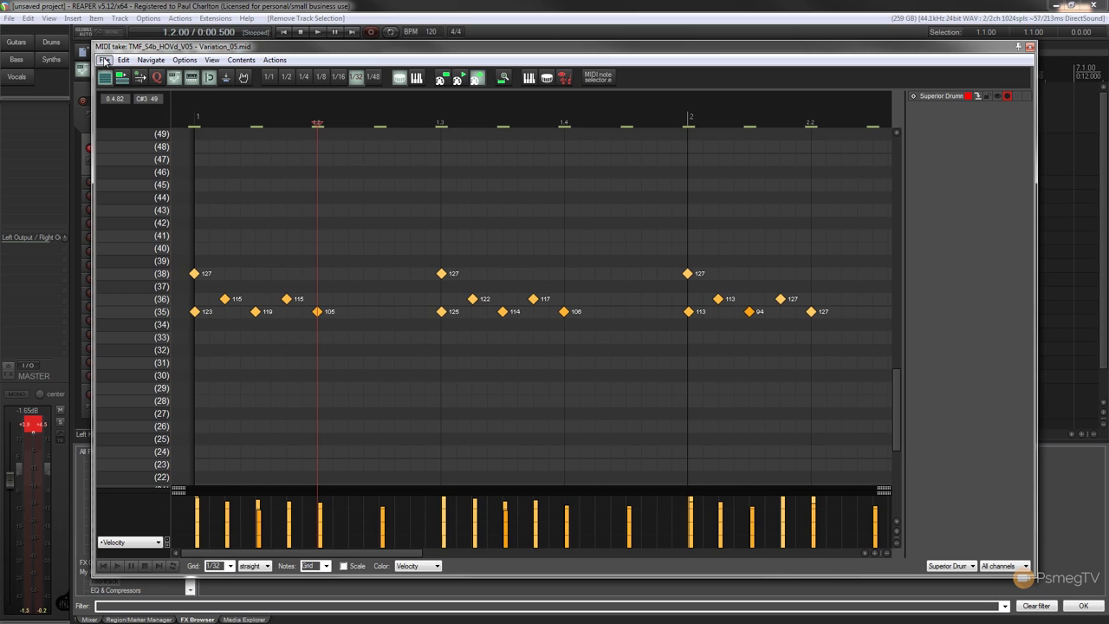
- Load note names for the active channel from EZX_Metal_Foundry.txt on the desktop
{"action": "left_click", "coordinate": [104, 61]}
{"action": "mouse_move", "coordinate": [61, 103]}
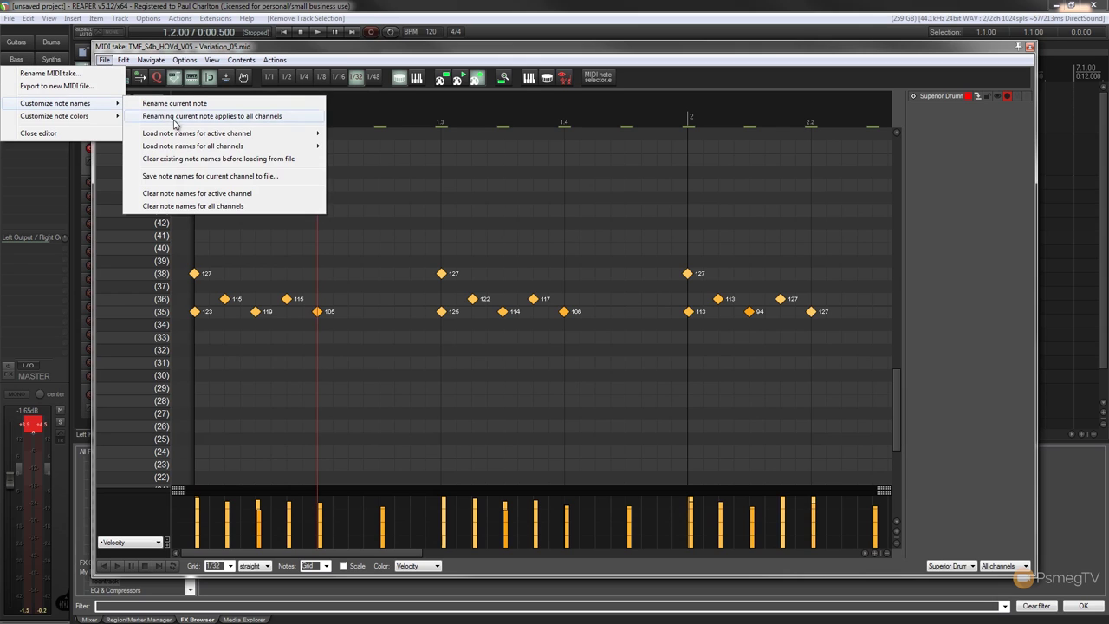
{"action": "mouse_move", "coordinate": [196, 134]}
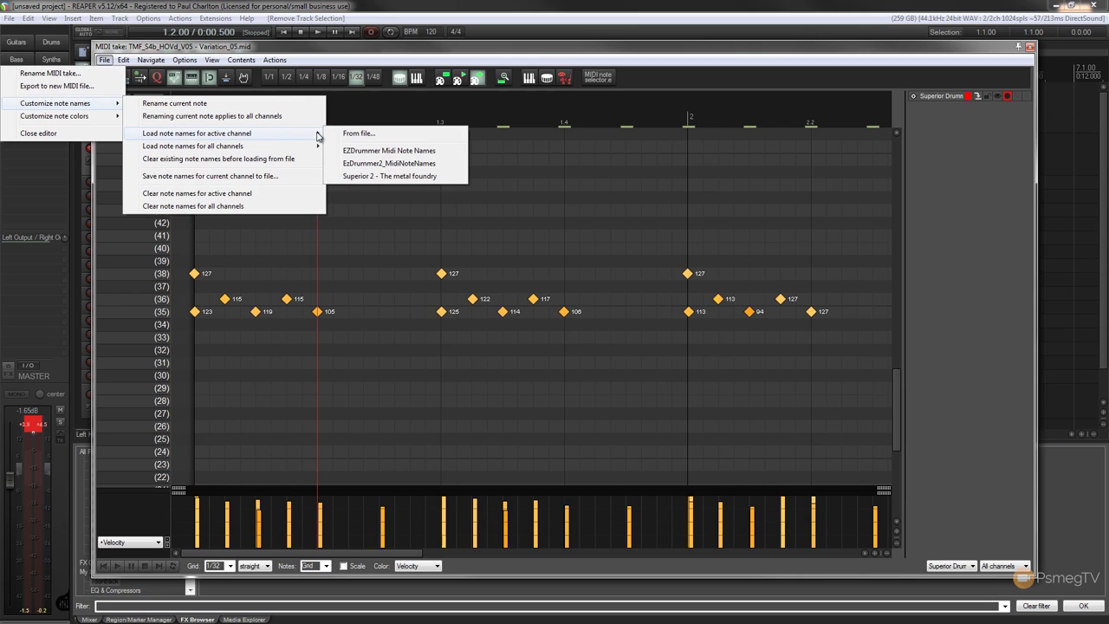
{"action": "left_click", "coordinate": [378, 134]}
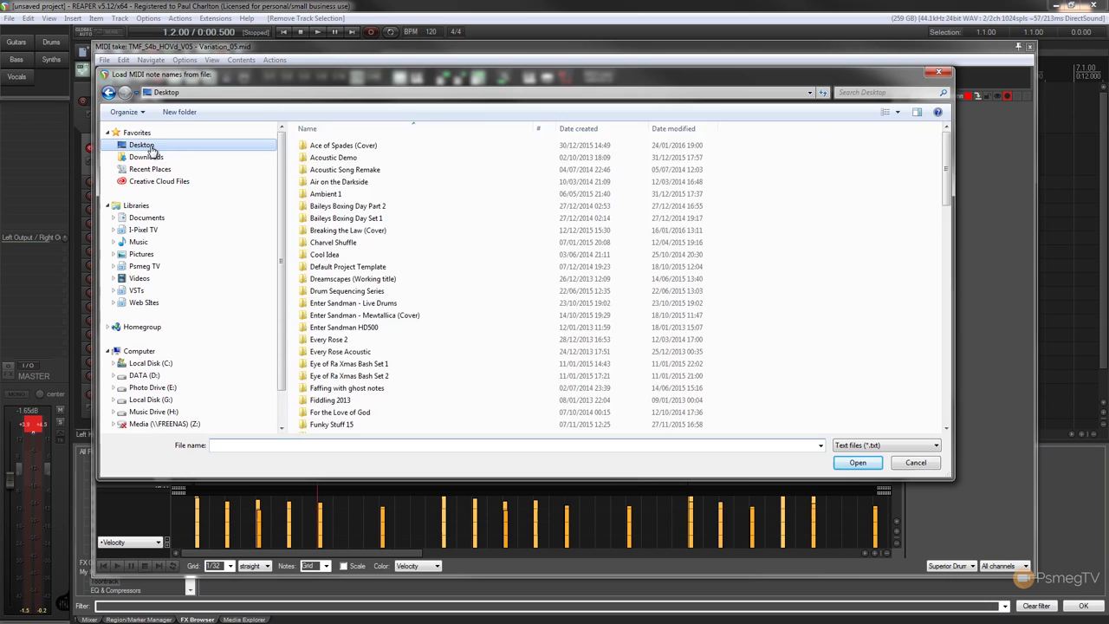
{"action": "left_click", "coordinate": [151, 144]}
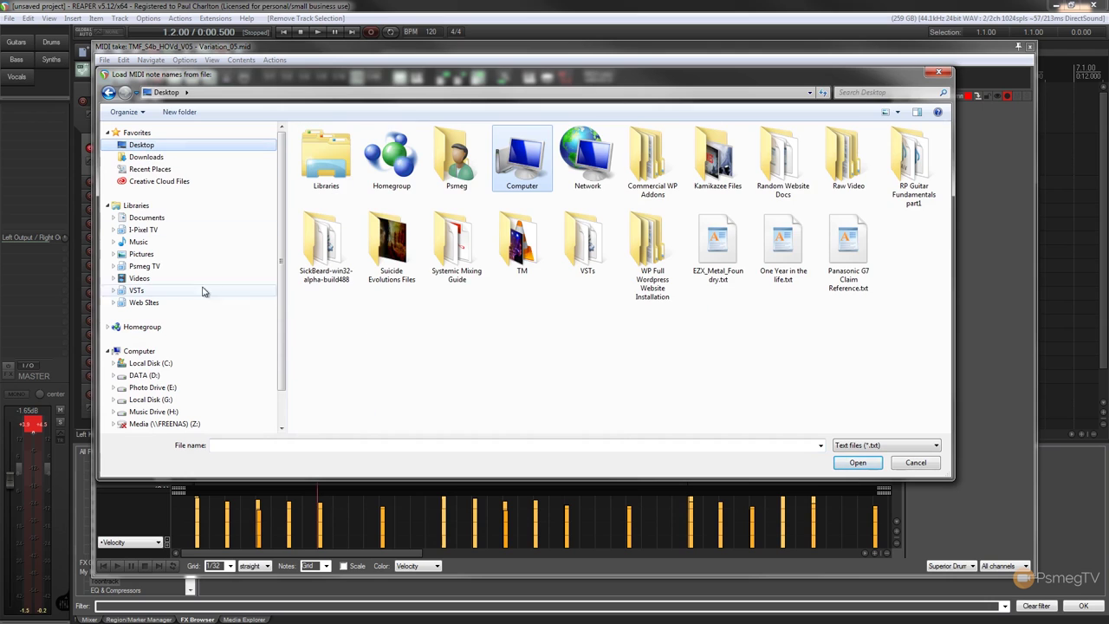
{"action": "left_click", "coordinate": [728, 249]}
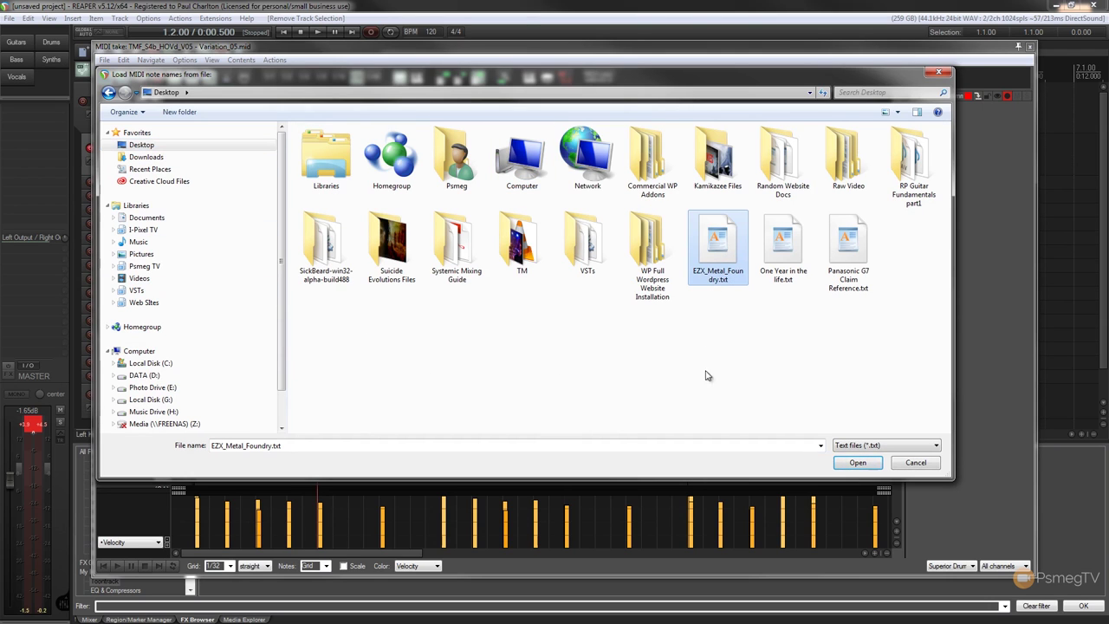
{"action": "left_click", "coordinate": [856, 462]}
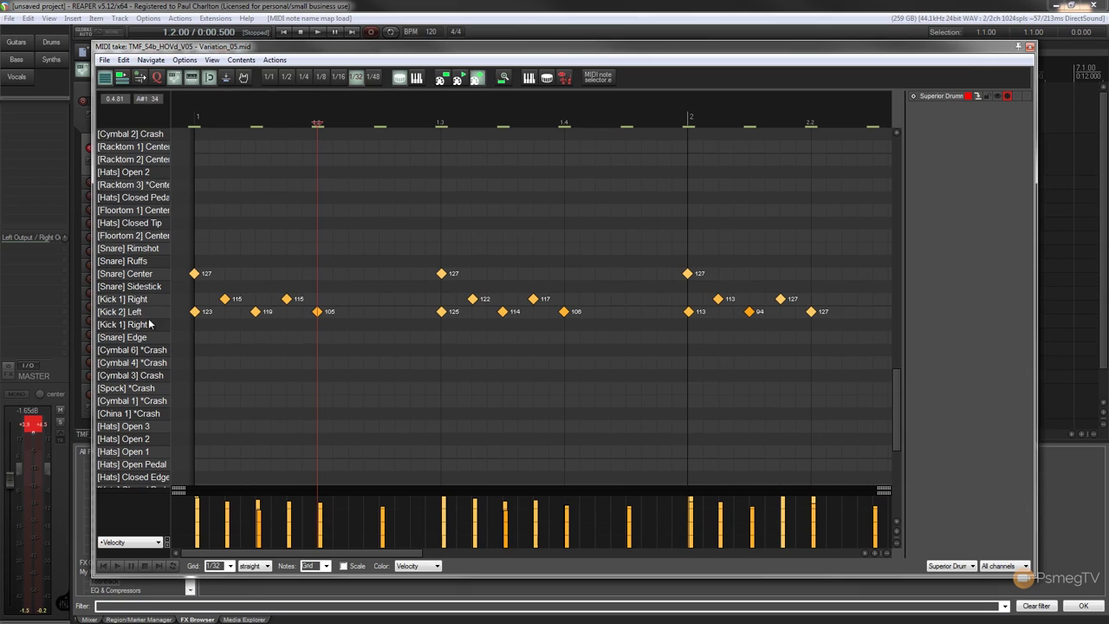
- Audition the snare and kick note rows, then close the MIDI editor
{"action": "left_click", "coordinate": [152, 277]}
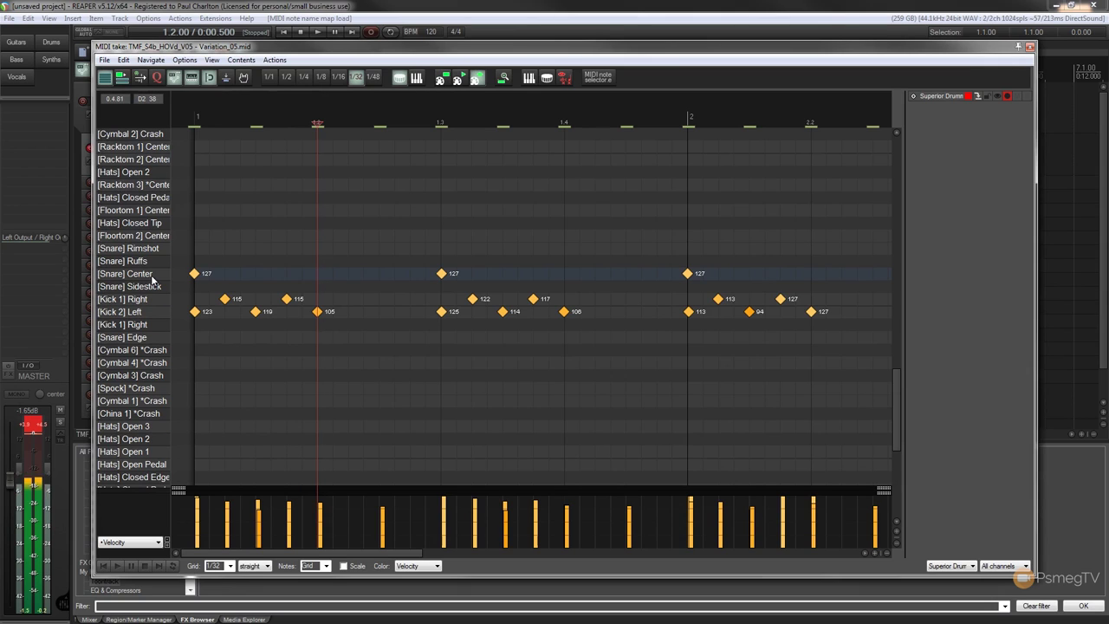
{"action": "left_click", "coordinate": [154, 288]}
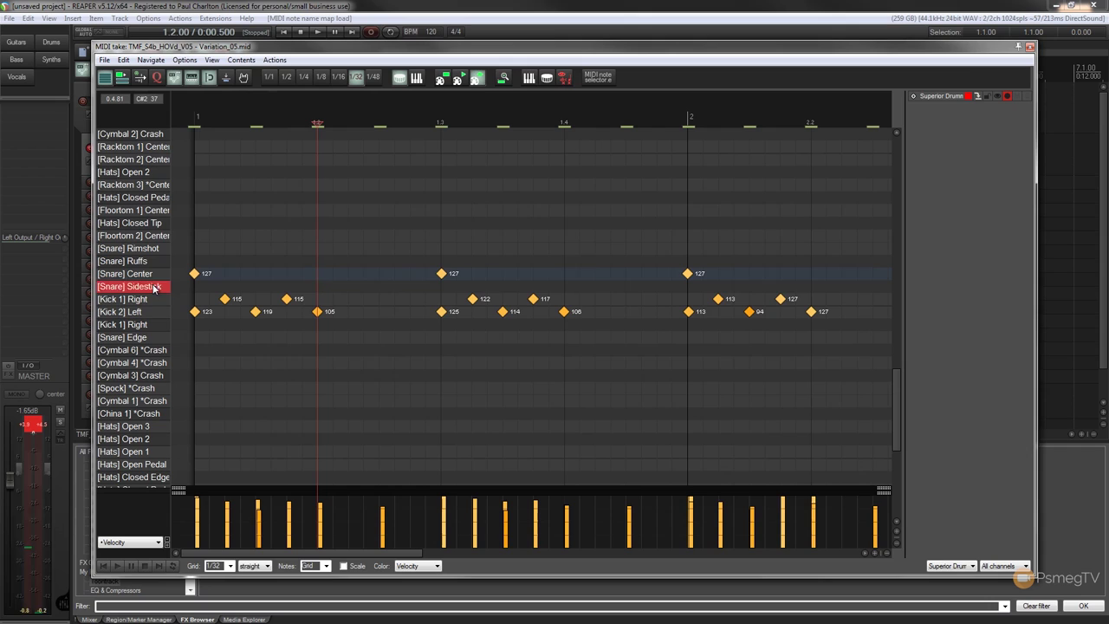
{"action": "left_click", "coordinate": [159, 302]}
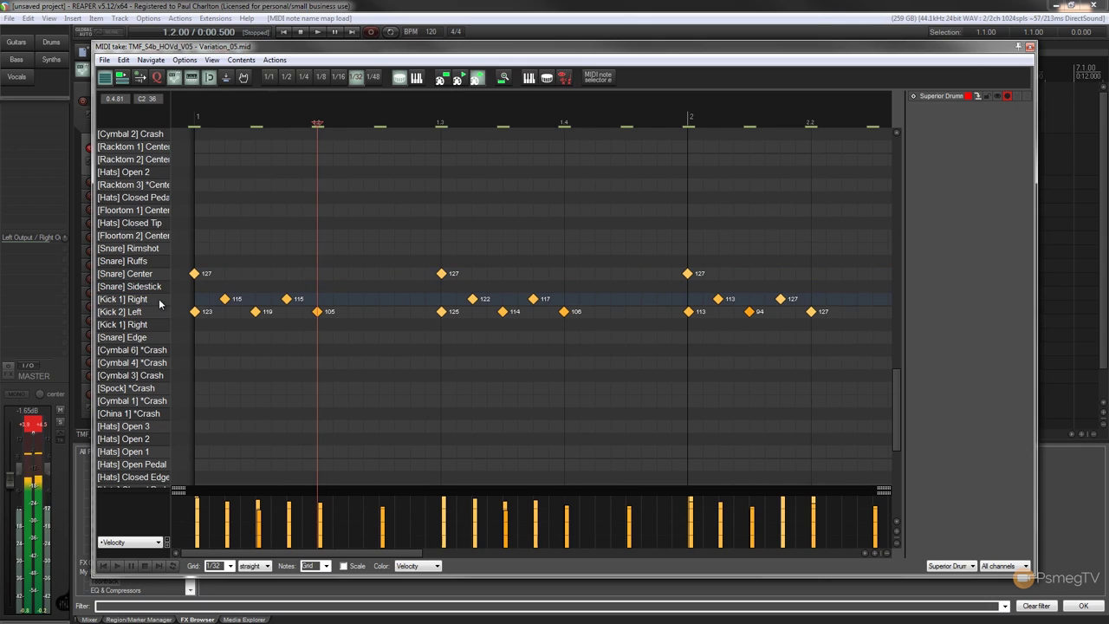
{"action": "left_click", "coordinate": [156, 311]}
{"action": "left_click", "coordinate": [158, 299]}
{"action": "left_click", "coordinate": [156, 326]}
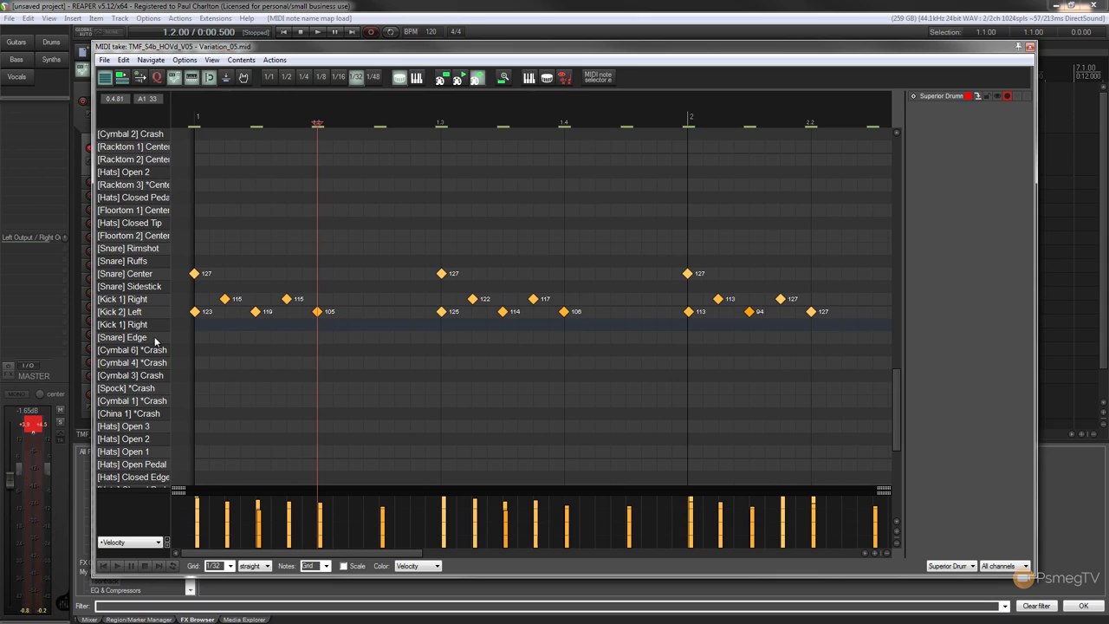
{"action": "left_click", "coordinate": [156, 341]}
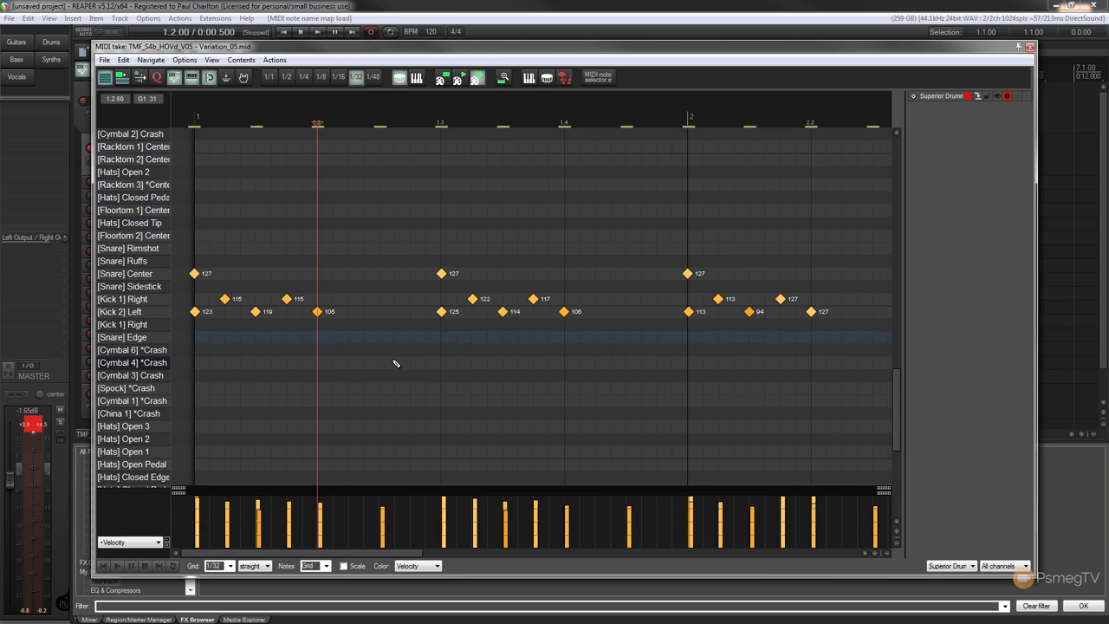
{"action": "left_click", "coordinate": [1031, 46]}
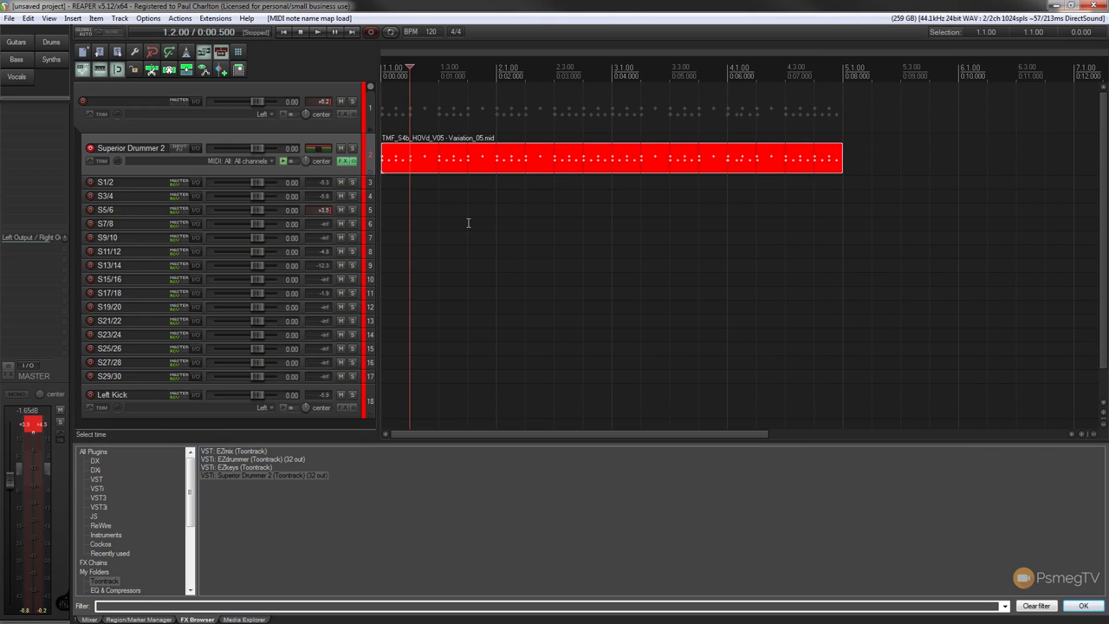